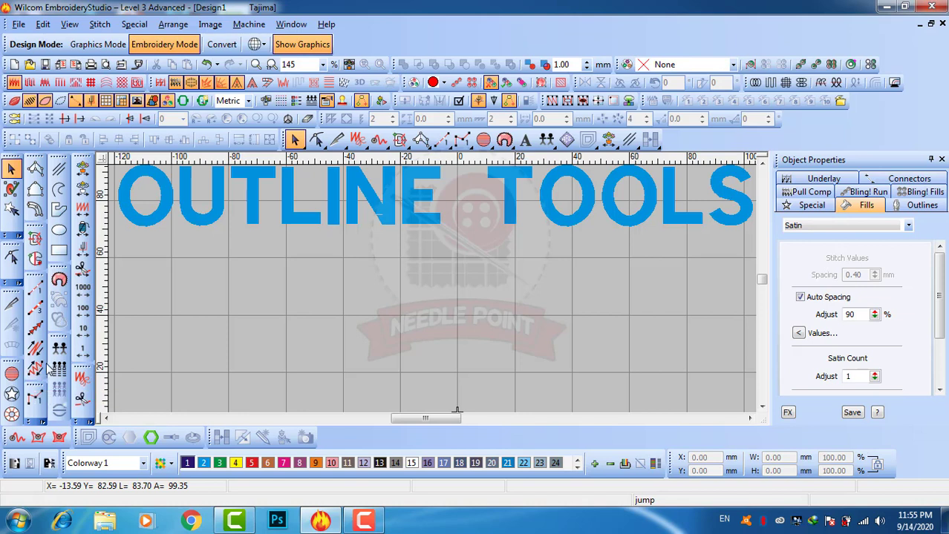
Digitize a horizontal Run stitch line about 198 mm long in colour 2 just below the OUTLINE TOOLS heading.
left_click(37, 290)
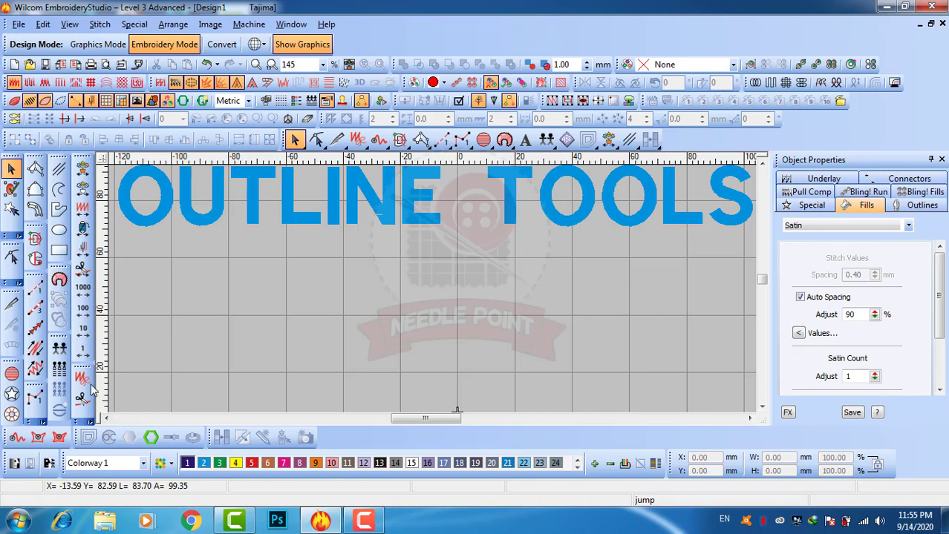
left_click(38, 286)
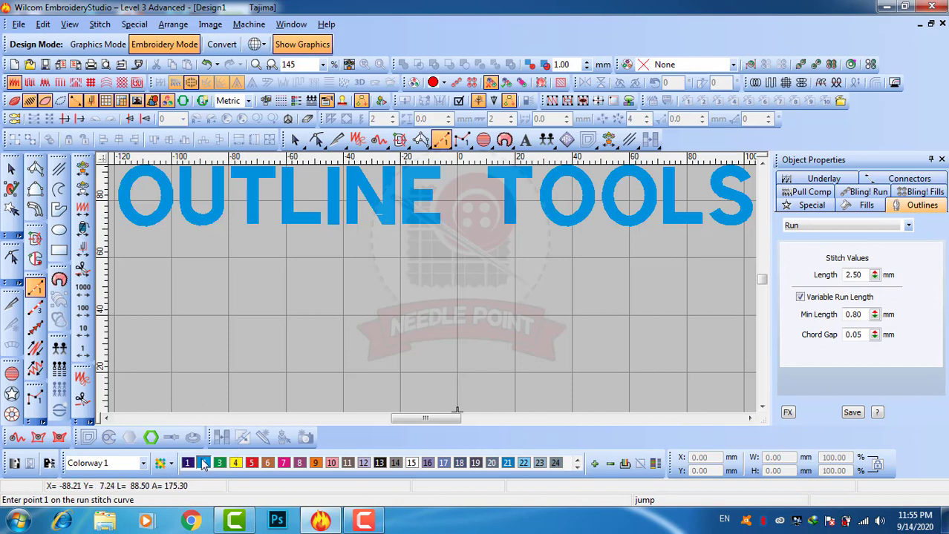
left_click(146, 258)
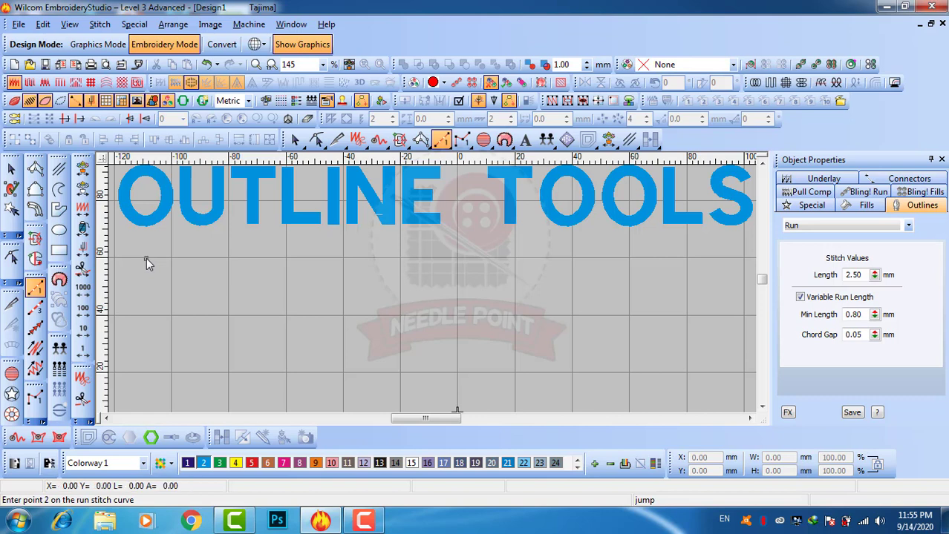
left_click(713, 258)
key("Return")
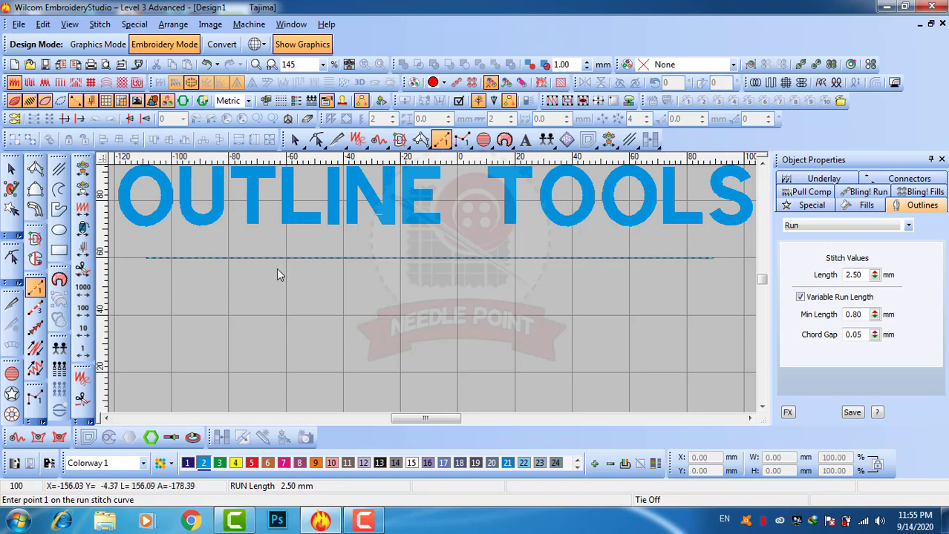
Examine the individual stitches of the new run line up close.
scroll(337, 259, "up", 2)
left_click(11, 169)
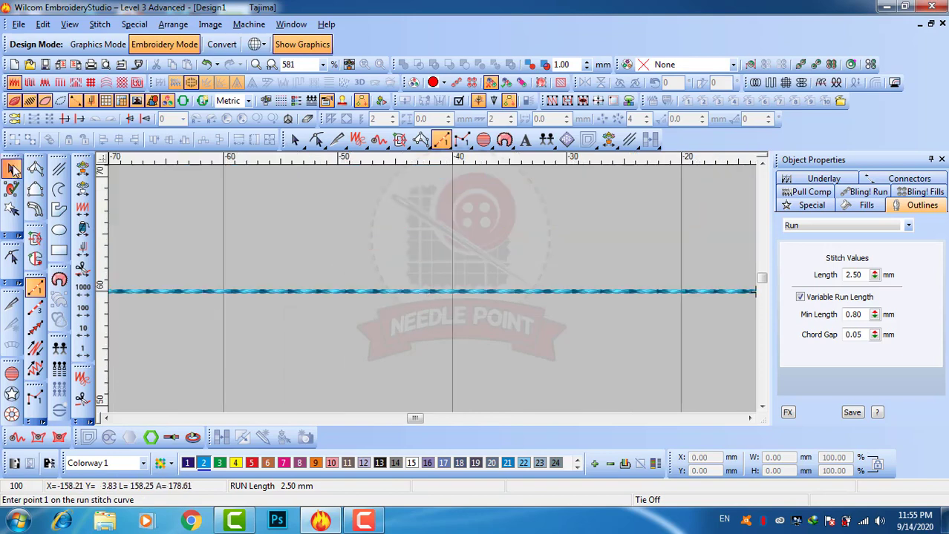
left_click(396, 298)
scroll(395, 298, "up", 2)
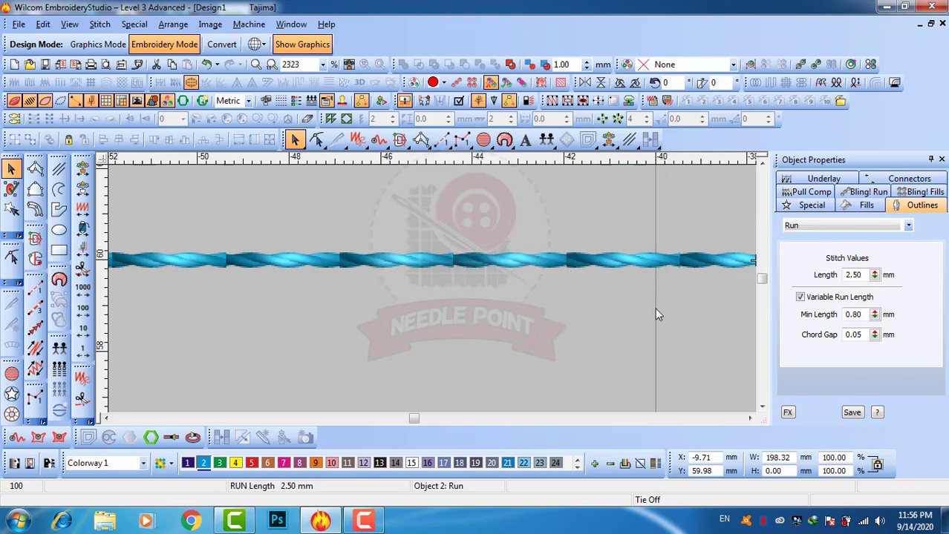
scroll(431, 288, "down", 4)
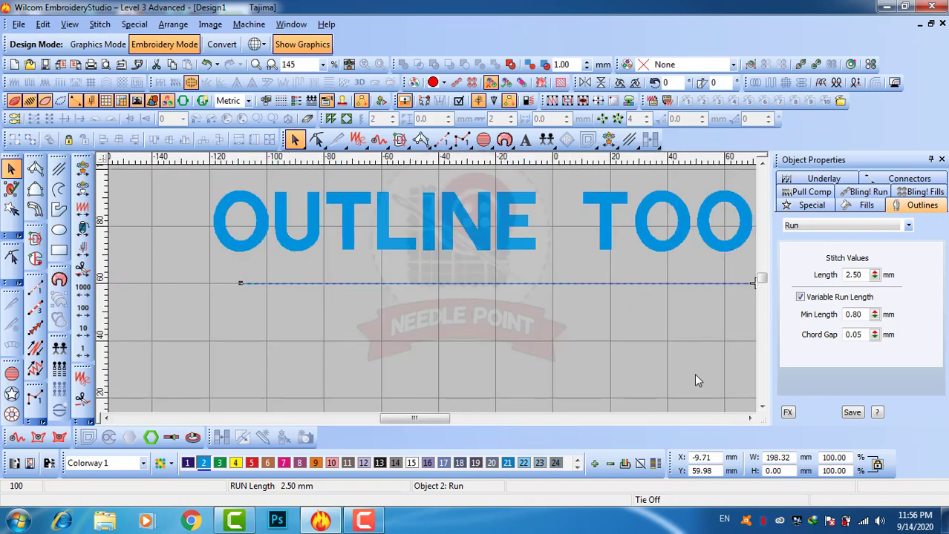
left_click(750, 418)
left_click(750, 418)
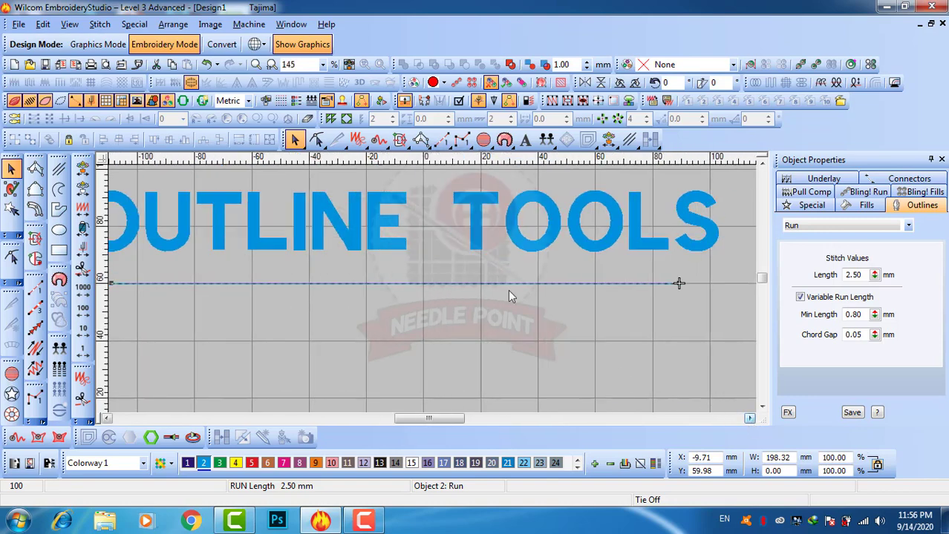
left_click(485, 311)
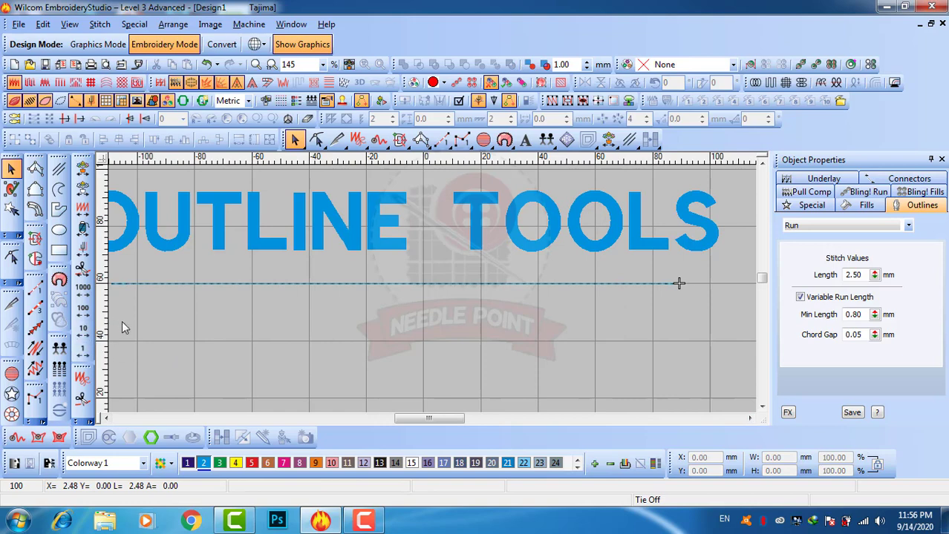
Digitize a horizontal Triple Run line about 200 mm long beneath the run line and check its stitches.
left_click(35, 307)
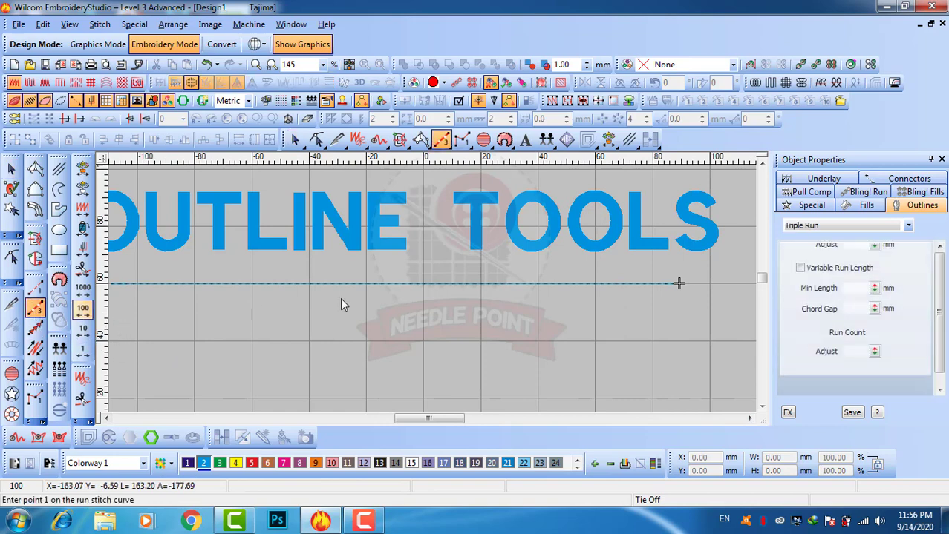
left_click(683, 312)
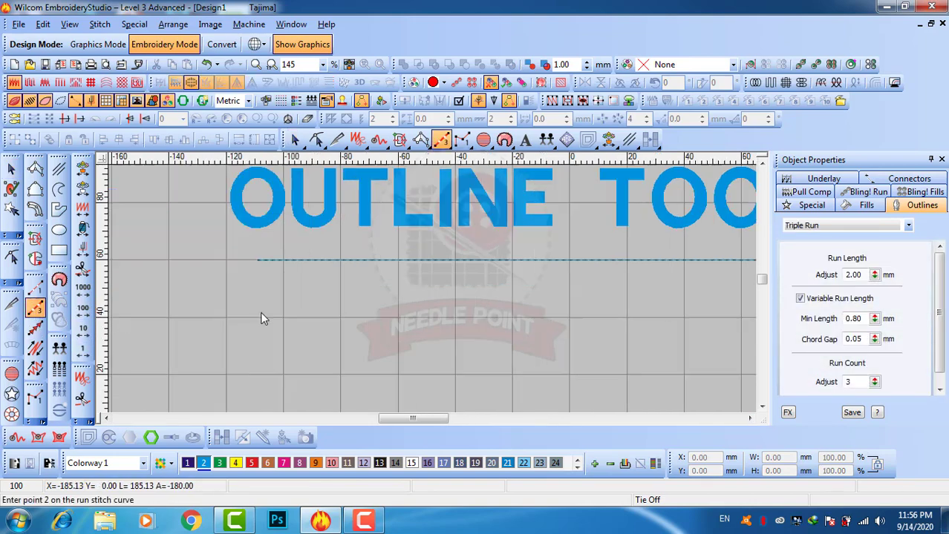
left_click(258, 291)
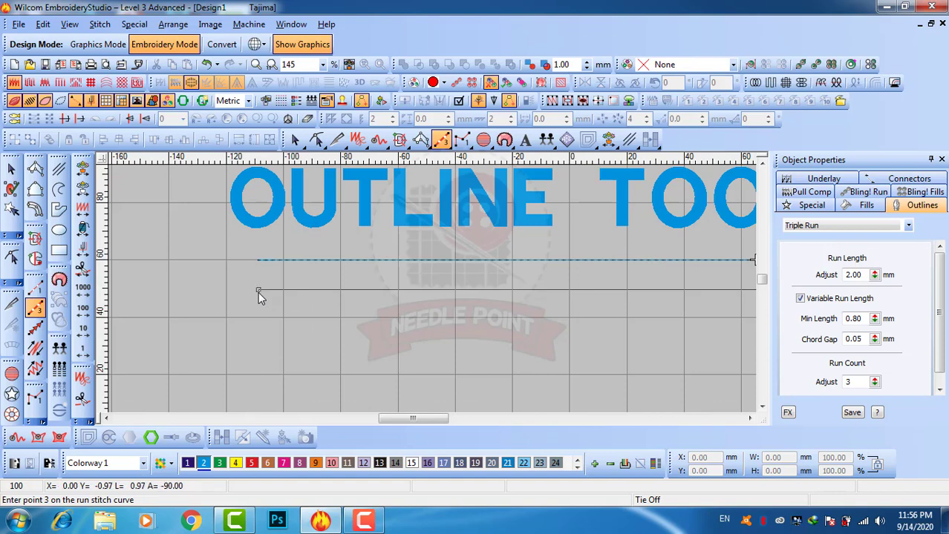
key("Return")
scroll(347, 292, "up", 2)
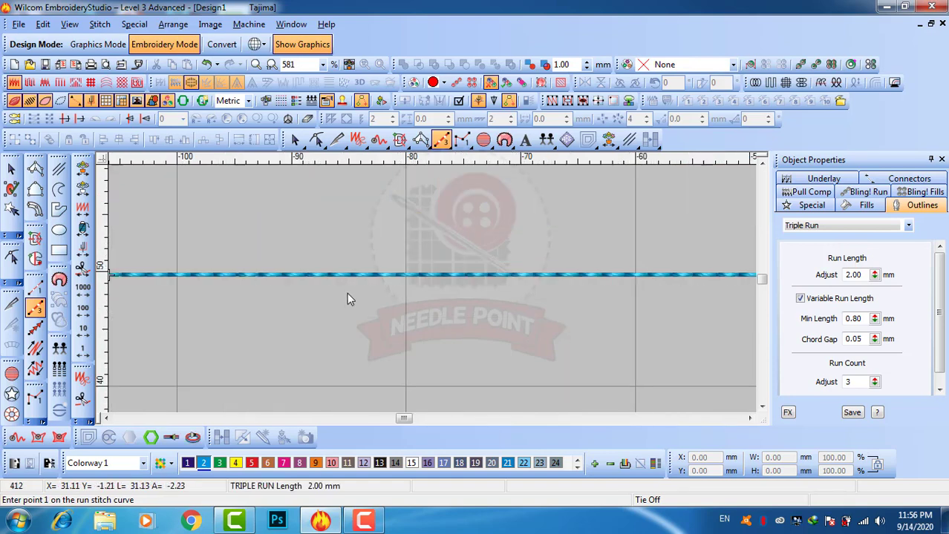
scroll(347, 292, "down", 2)
key("Escape")
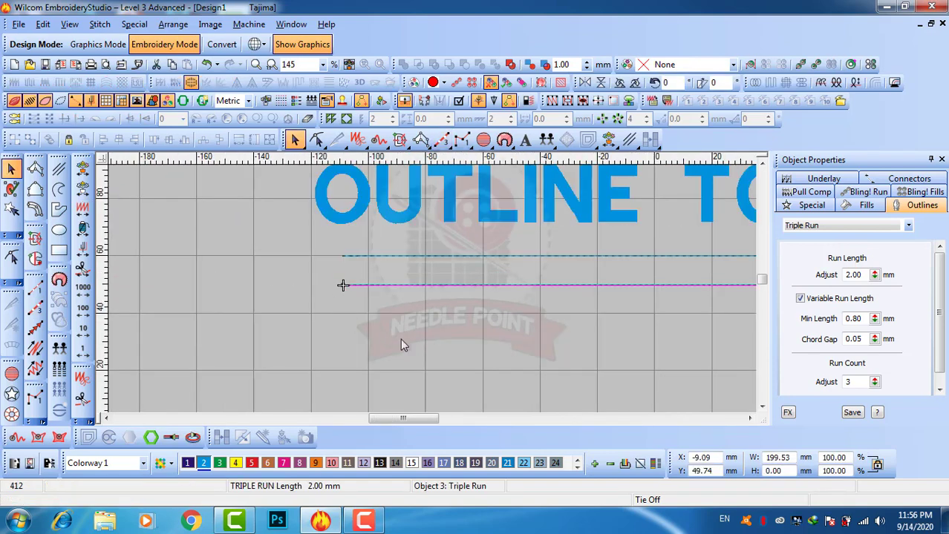
key("Escape")
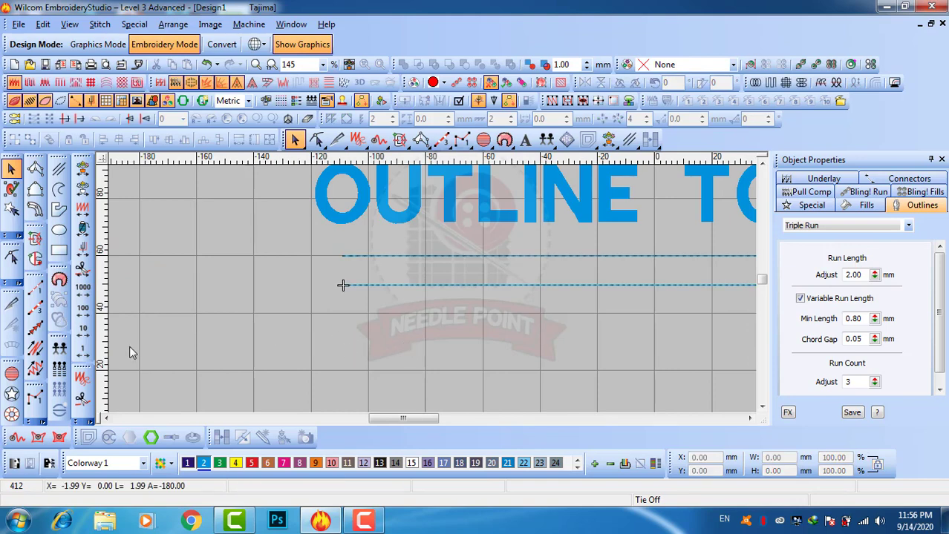
Digitize a horizontal Backstitch line about 195 mm long beneath the triple run line.
left_click(35, 350)
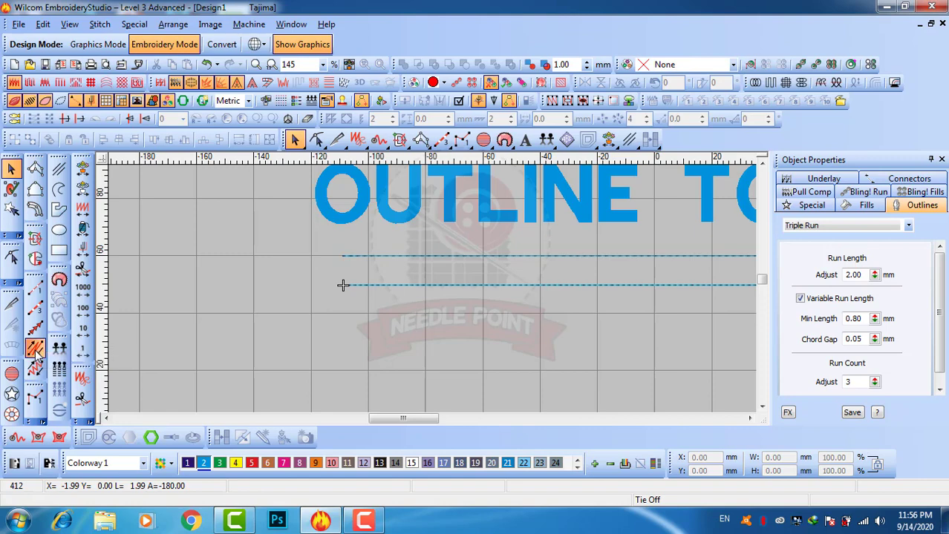
left_click(352, 315)
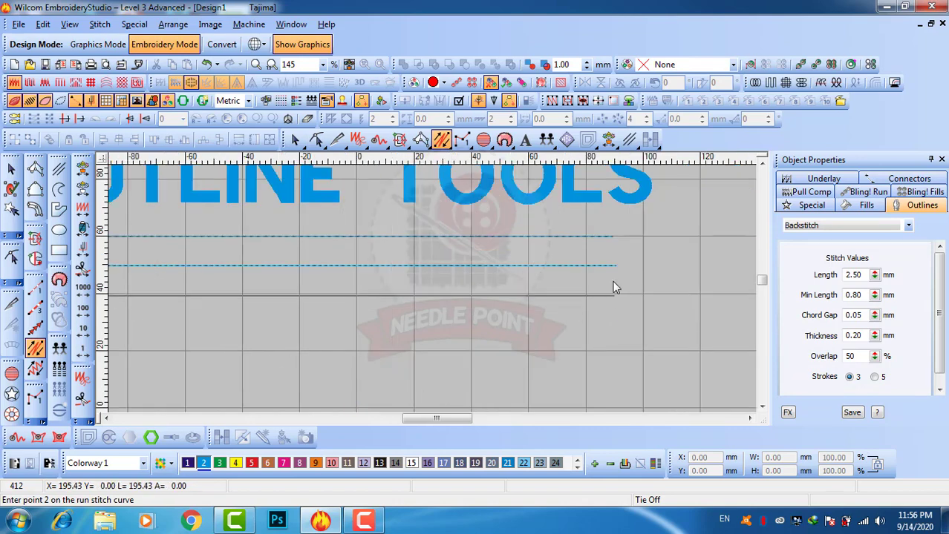
left_click(612, 294)
key("Return")
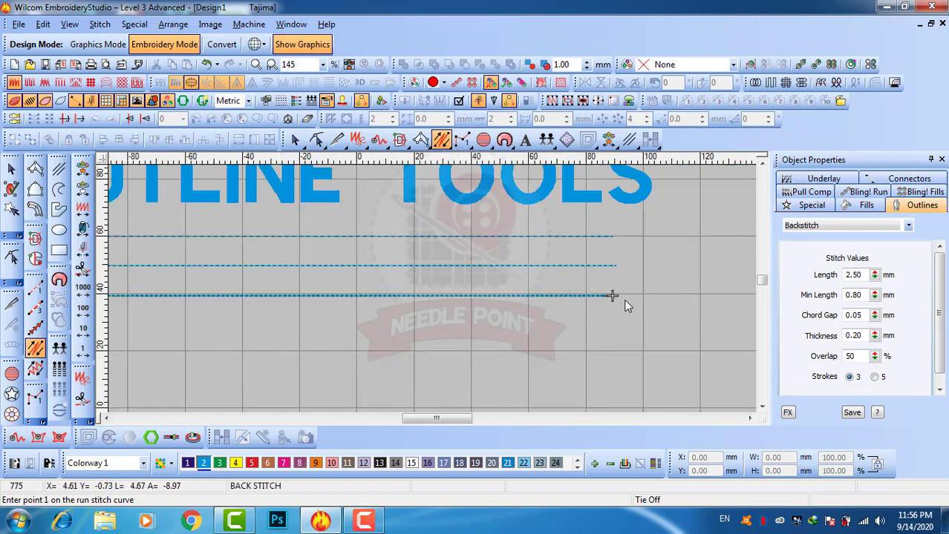
Digitize a horizontal Stemstitch line about 195 mm long beneath the backstitch line.
left_click(35, 369)
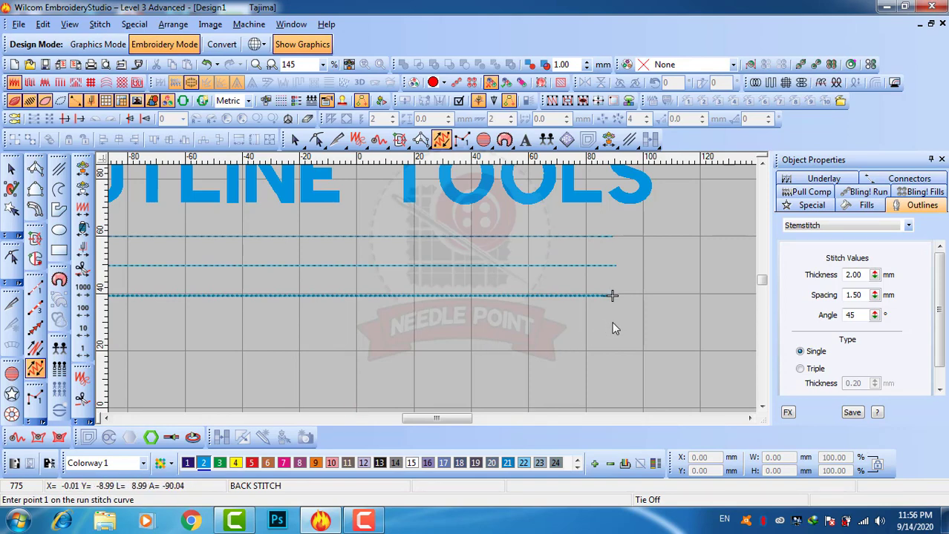
left_click(613, 322)
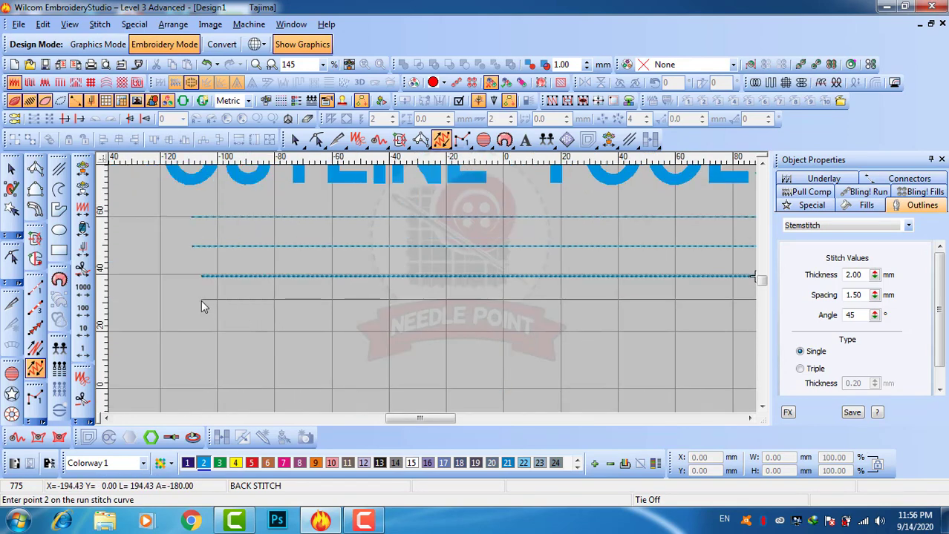
left_click(201, 300)
key("Return")
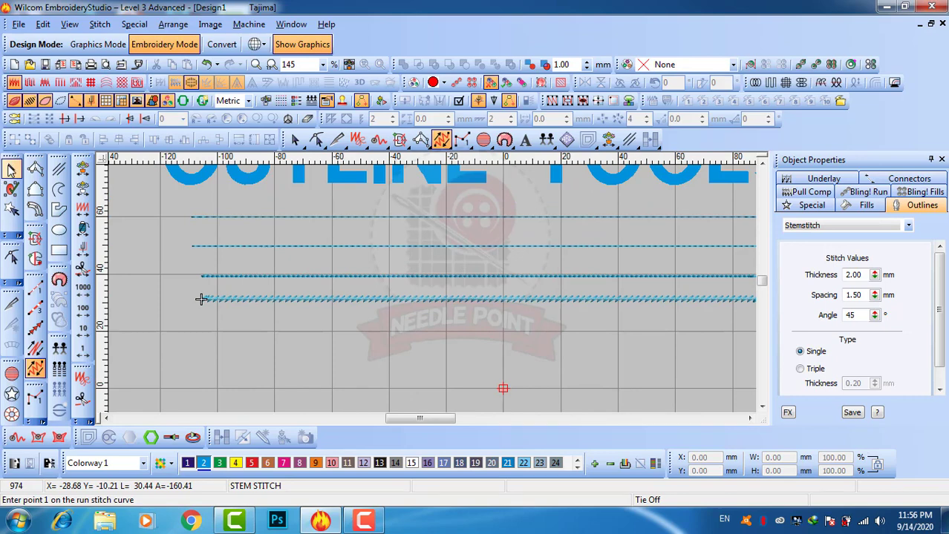
key("Escape")
key("0")
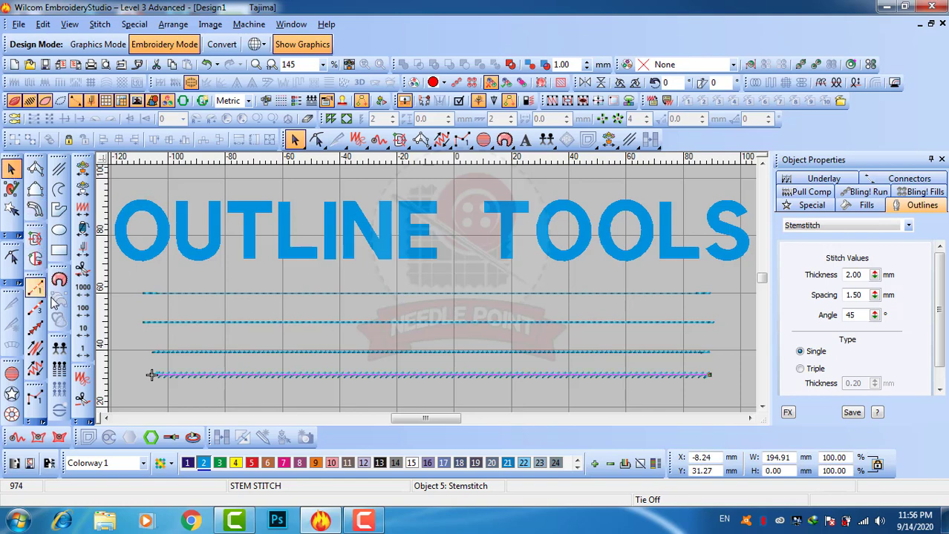
Review the outline stitch properties of the run, triple run, backstitch and stemstitch lines one after another.
left_click(303, 294)
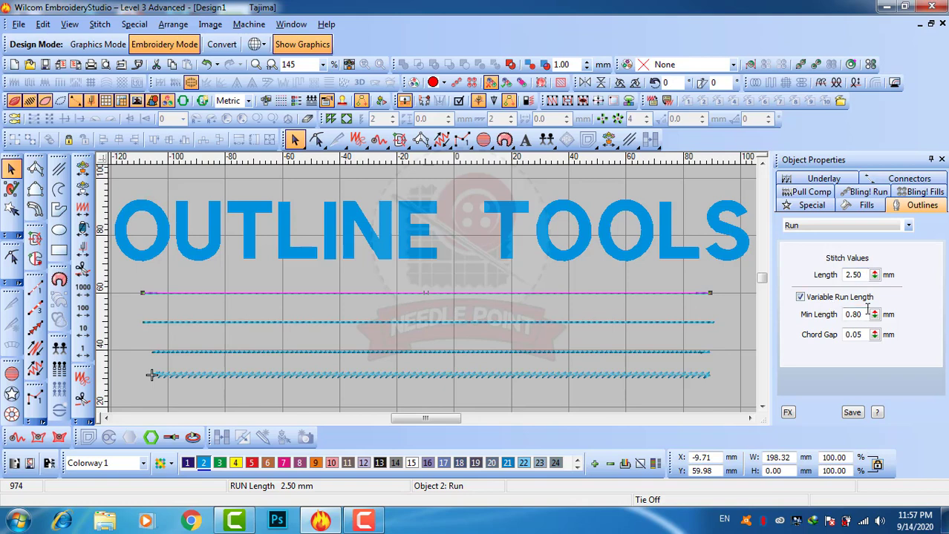
left_click(466, 276)
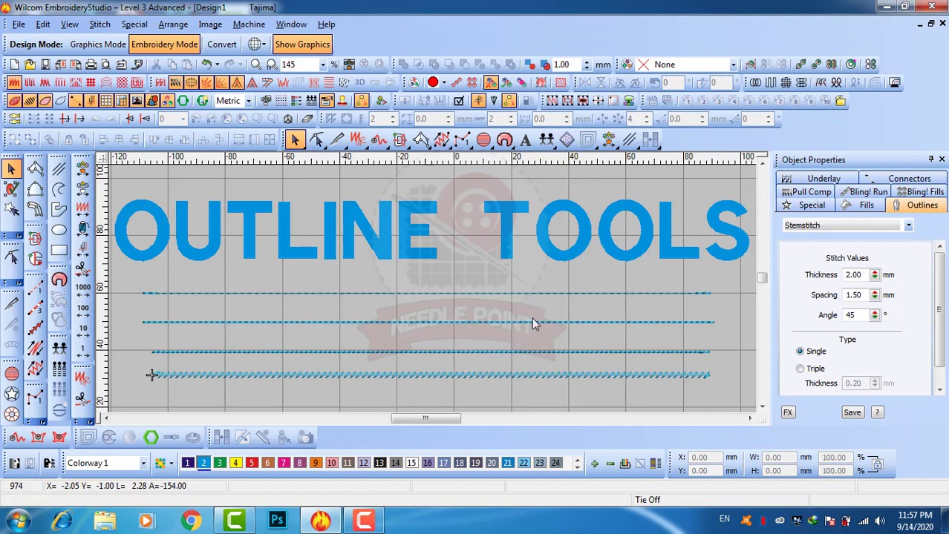
left_click(439, 293)
left_click(474, 308)
left_click(415, 327)
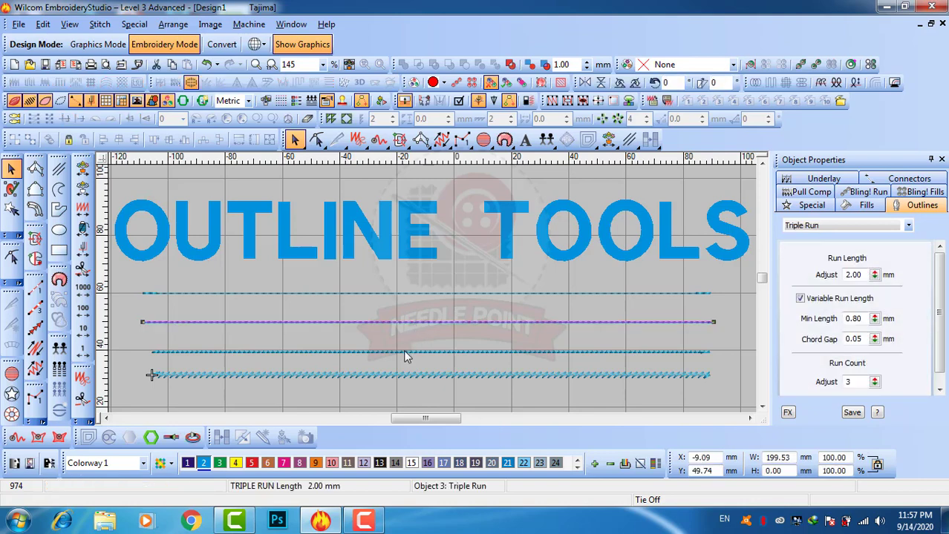
left_click(404, 352)
left_click(404, 376)
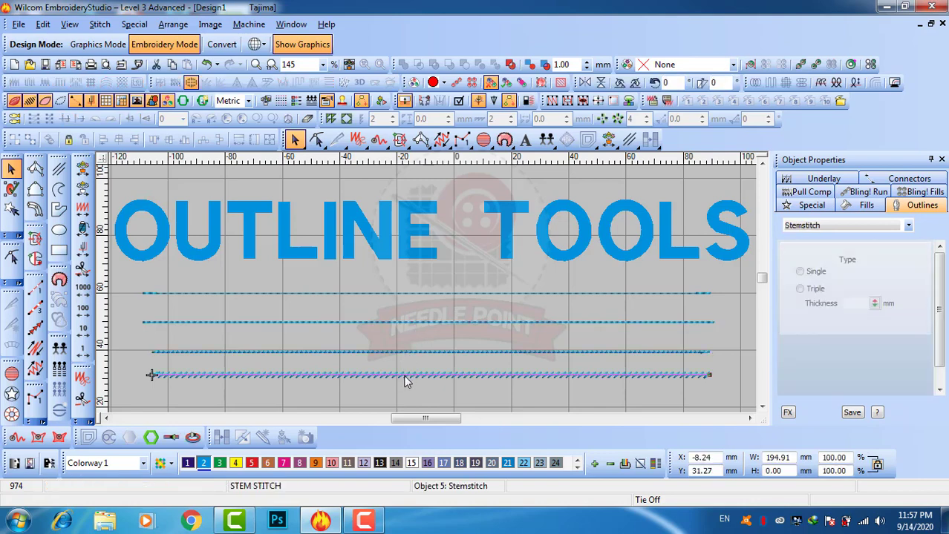
left_click(391, 280)
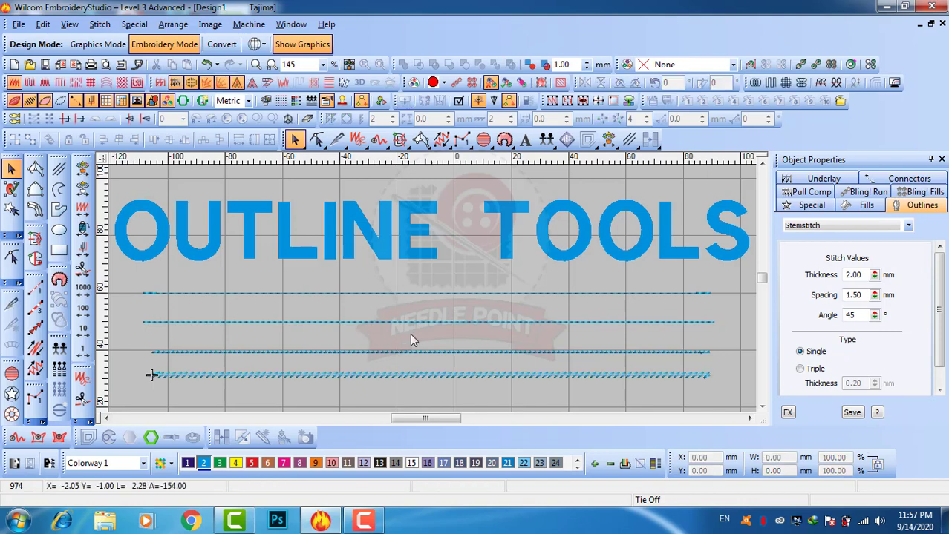
Inspect the uppermost run line's stitches at high magnification alongside its stitch values.
left_click(438, 297)
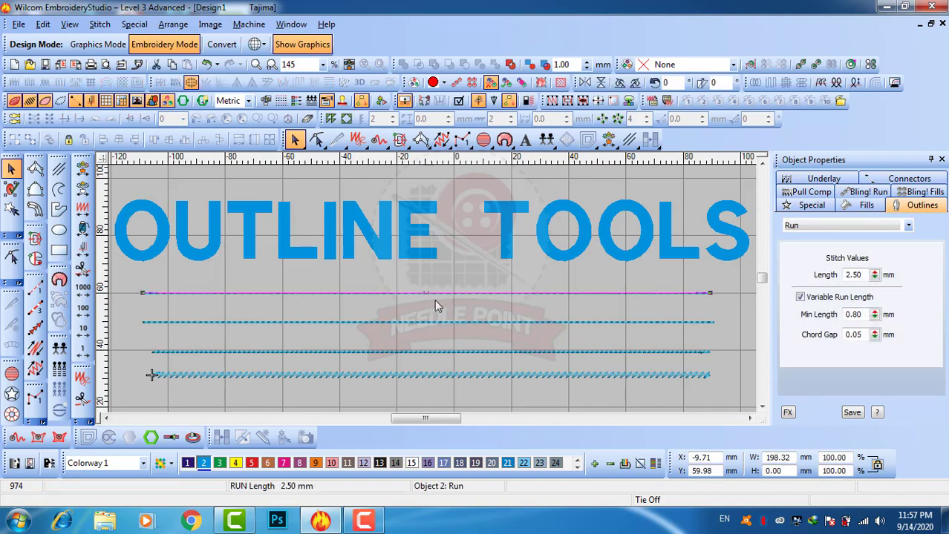
scroll(434, 301, "up", 3)
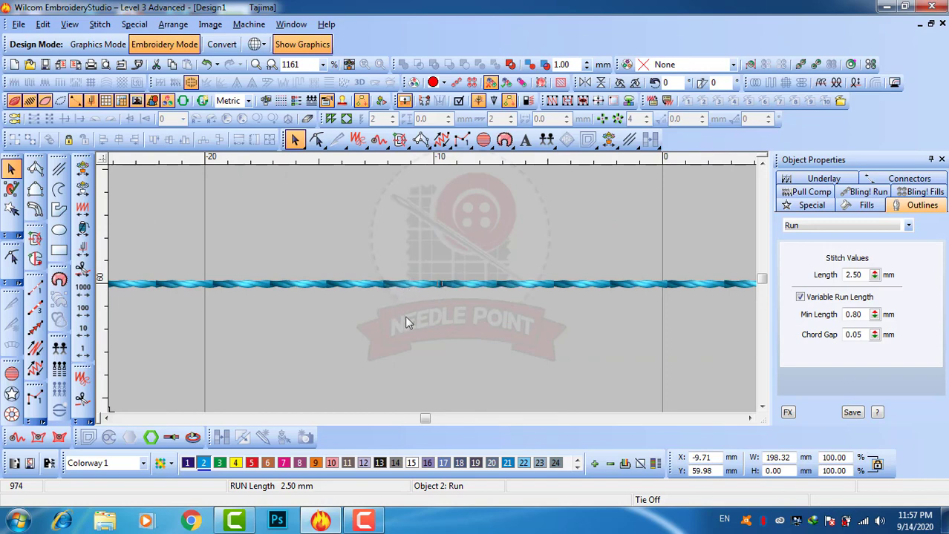
scroll(431, 290, "down", 2)
scroll(432, 289, "down", 1)
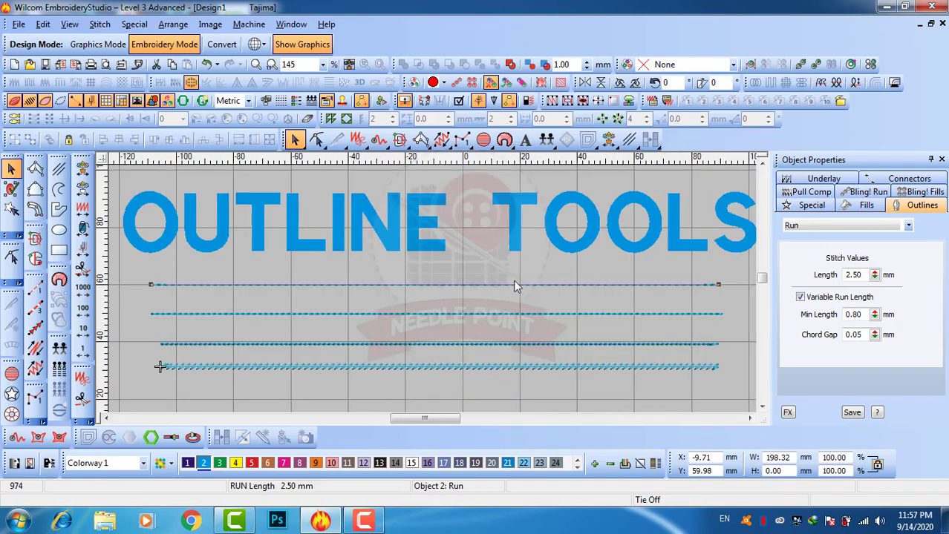
left_click(405, 298)
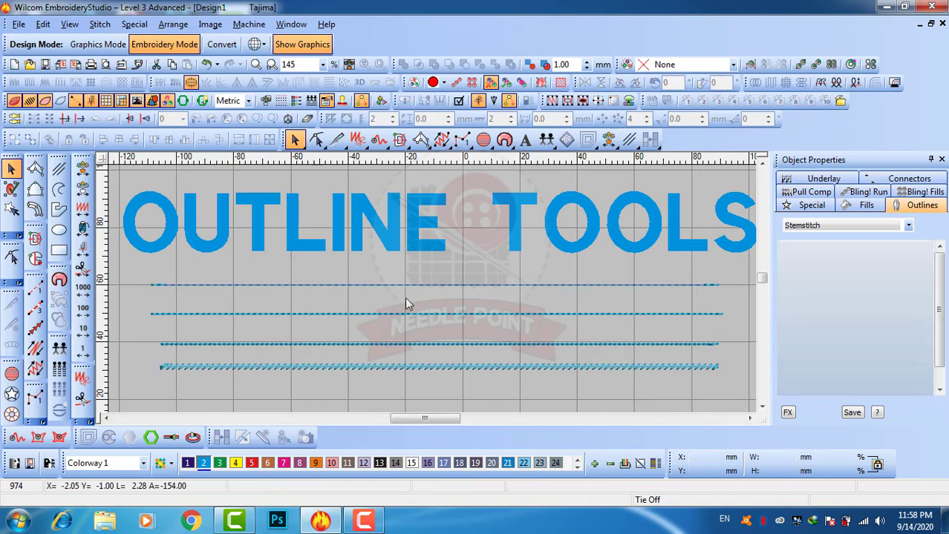
Turn off Variable Run Length for the uppermost run line.
left_click(479, 285)
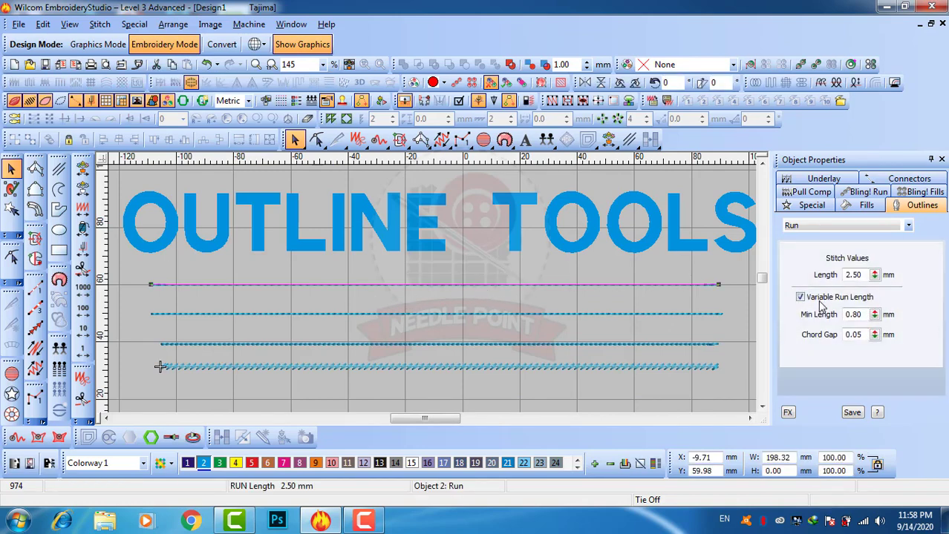
left_click(823, 299)
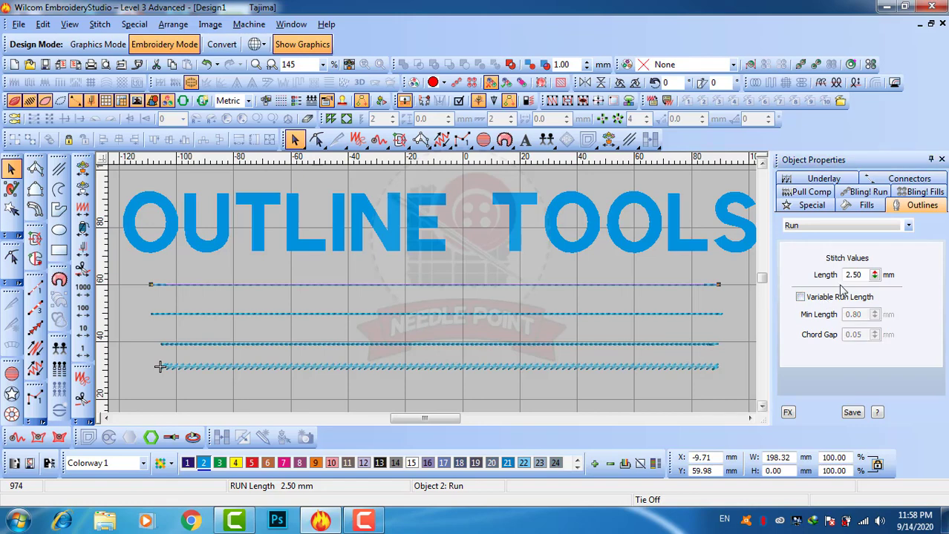
left_click_drag(863, 275, 824, 276)
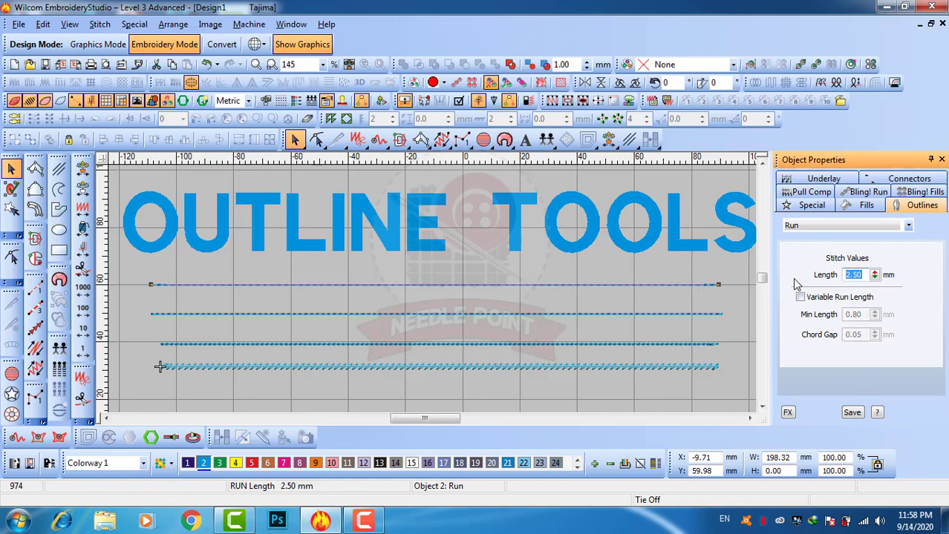
left_click(726, 293)
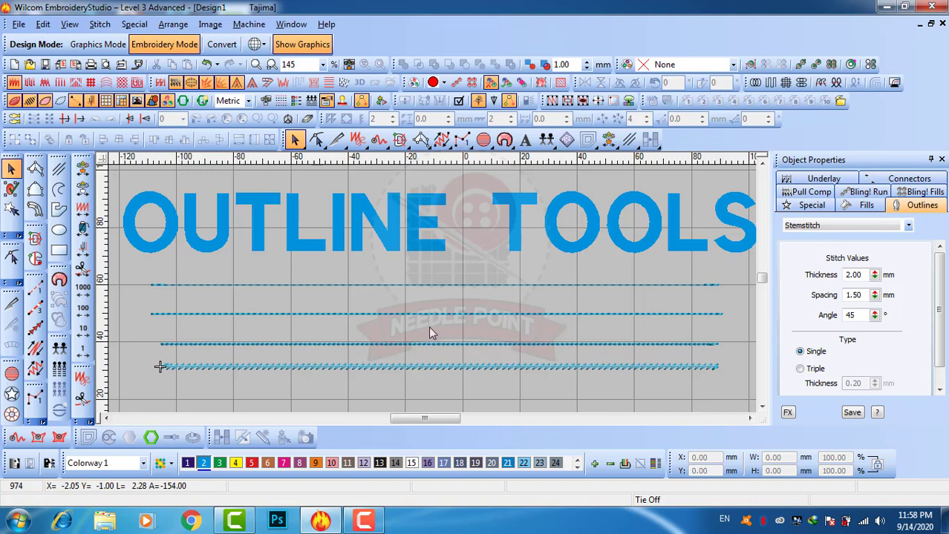
Examine the triple run line's stitches up close together with its run length and the allowed run count range.
scroll(432, 291, "up", 2)
left_click(437, 291)
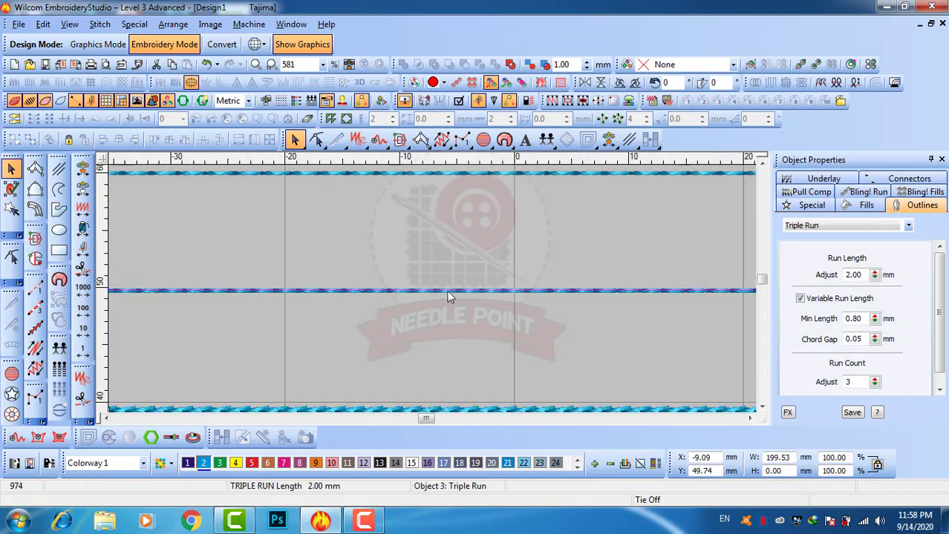
scroll(550, 298, "down", 2)
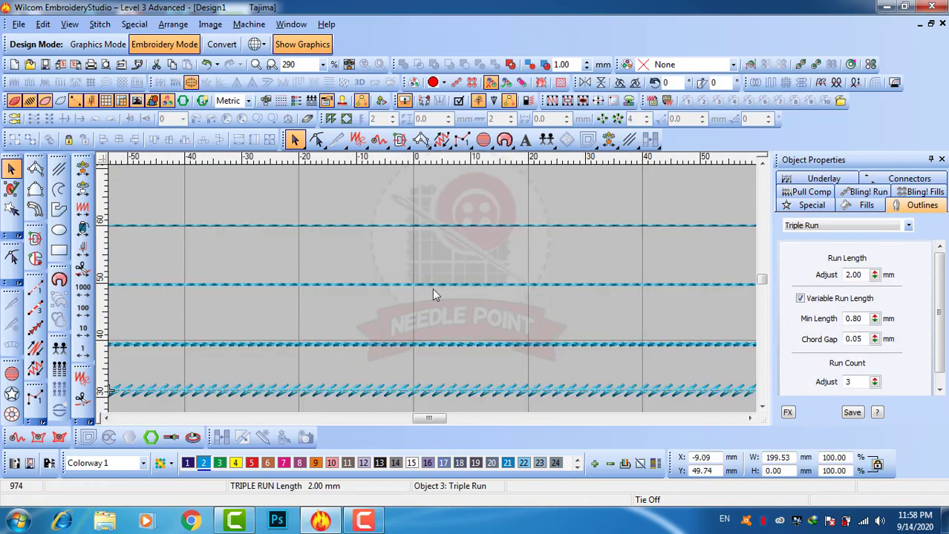
scroll(444, 288, "up", 2)
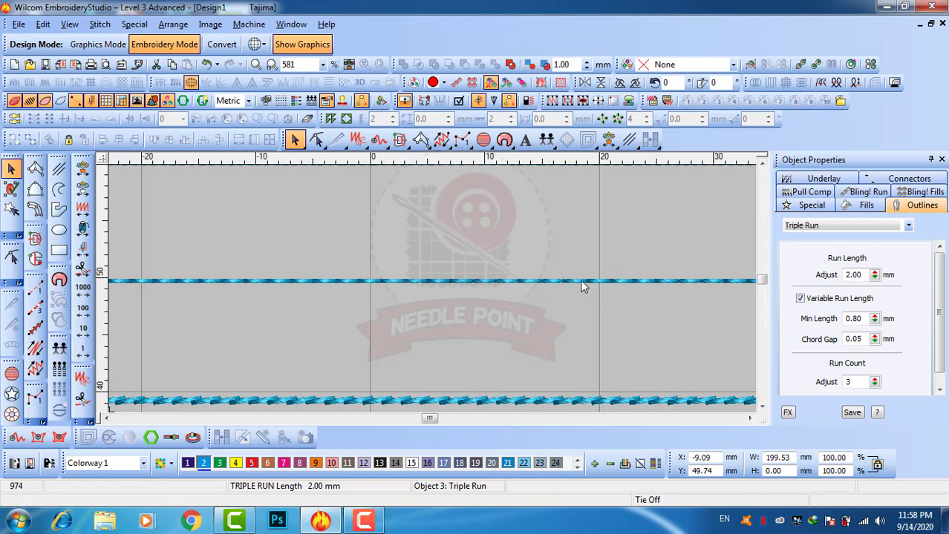
left_click(875, 381)
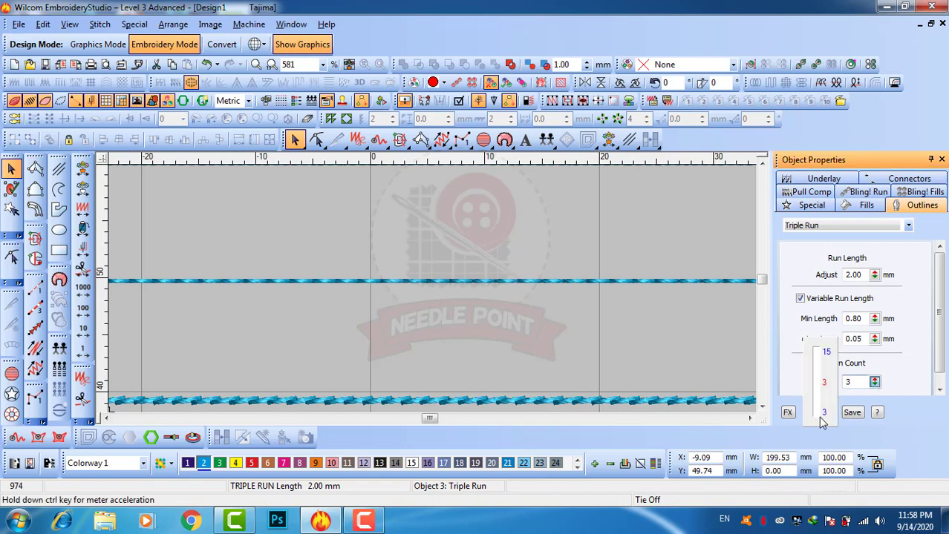
mouse_move(822, 422)
left_mouse_down()
mouse_move(825, 351)
mouse_move(823, 425)
left_mouse_up()
left_click(874, 381)
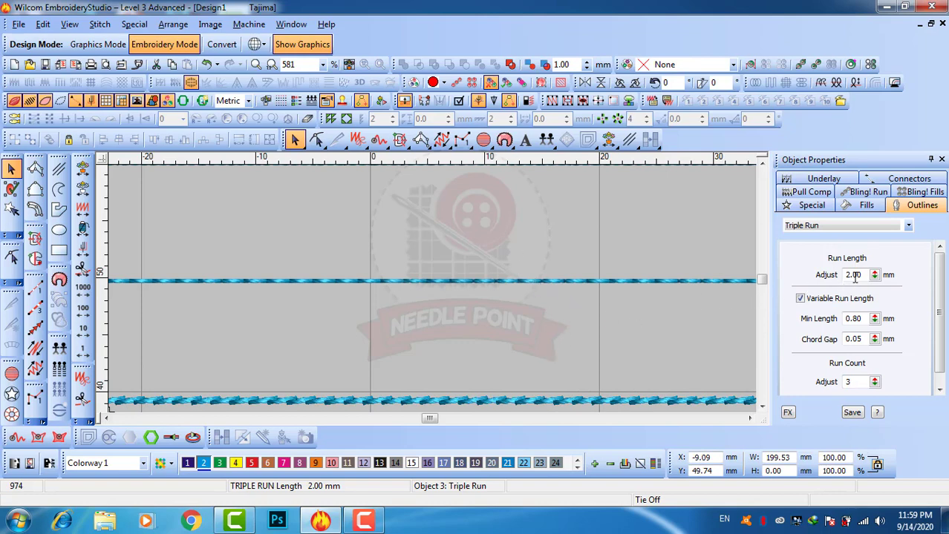
left_click(556, 344)
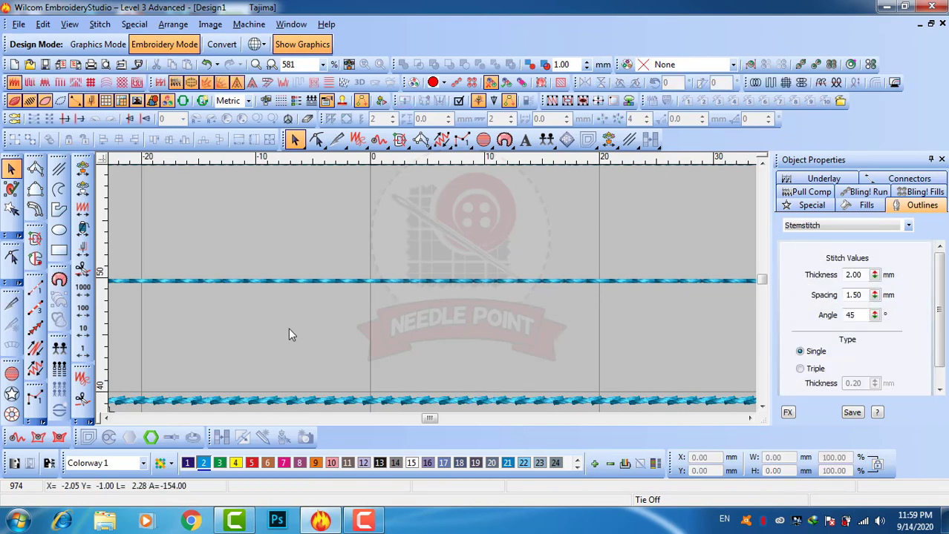
Digitize a small closed leaf outline about 6.5 mm tall with Triple Run between the two uppermost lines.
left_click(35, 308)
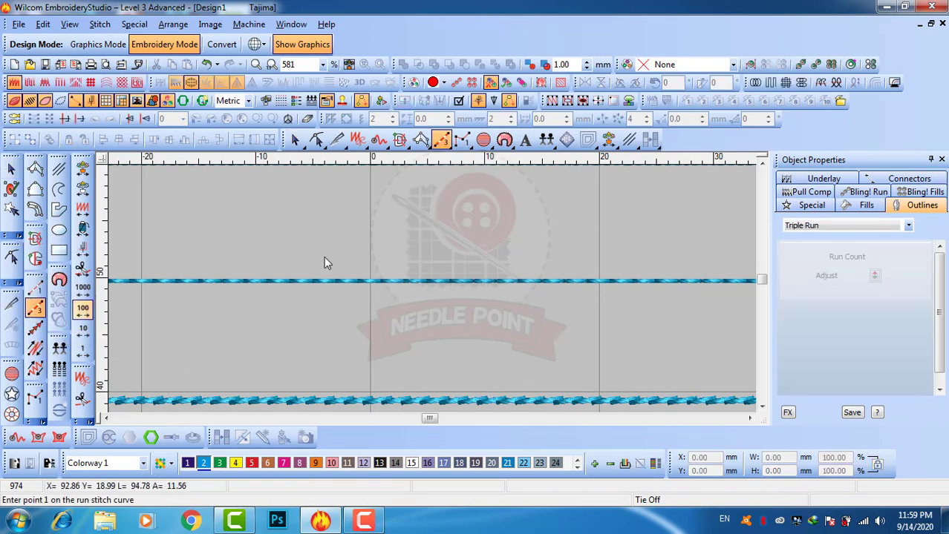
left_click(467, 252)
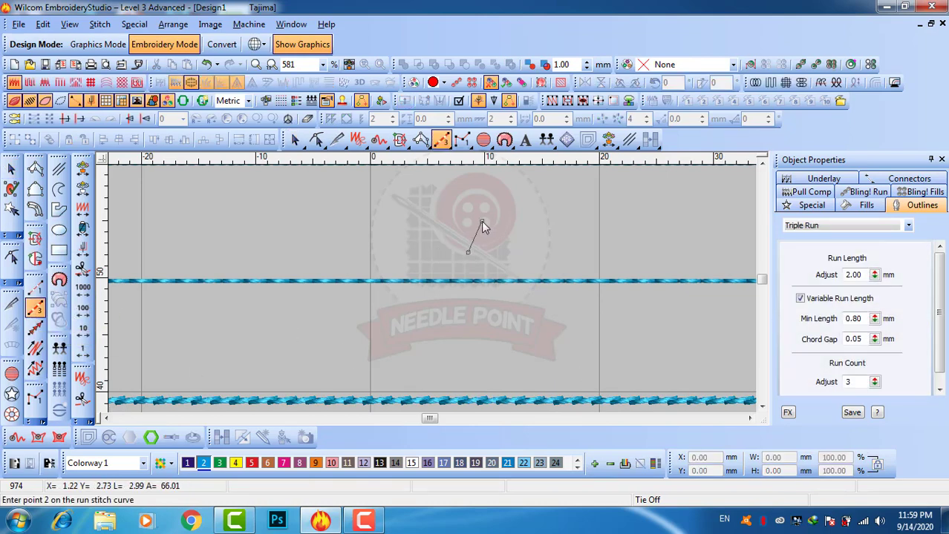
left_click(481, 221)
left_click(444, 236)
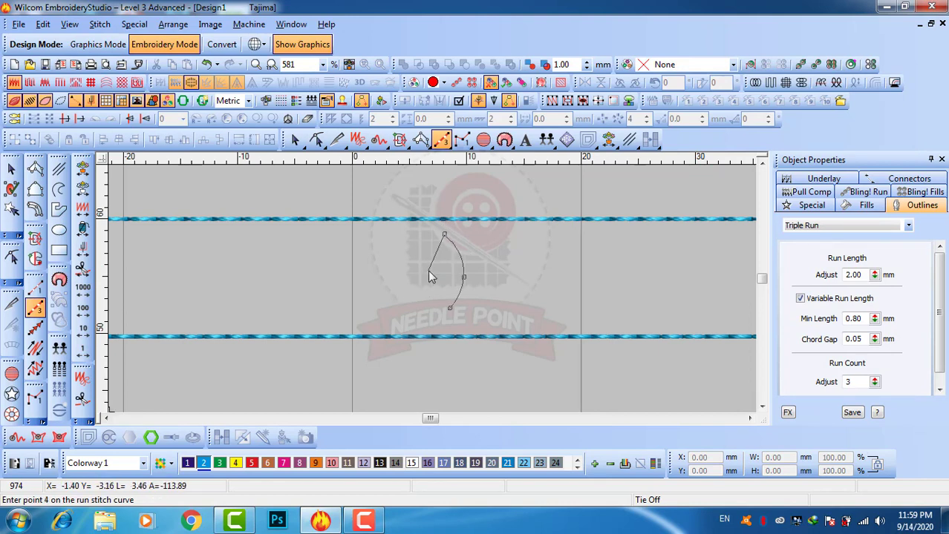
left_click(428, 270)
left_click(449, 309)
key("Return")
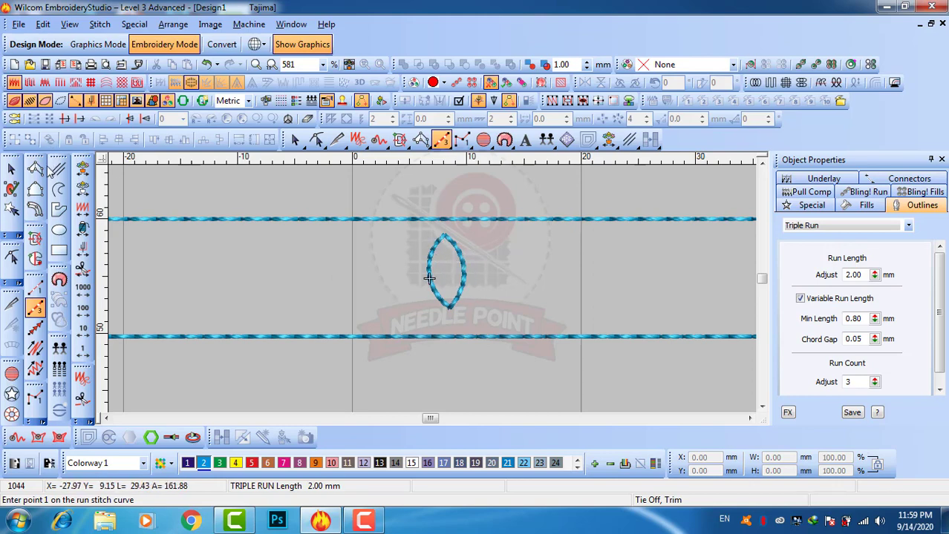
Create a four-copy wreath from the leaf around its lower tip to form a four-petal flower.
left_click(11, 170)
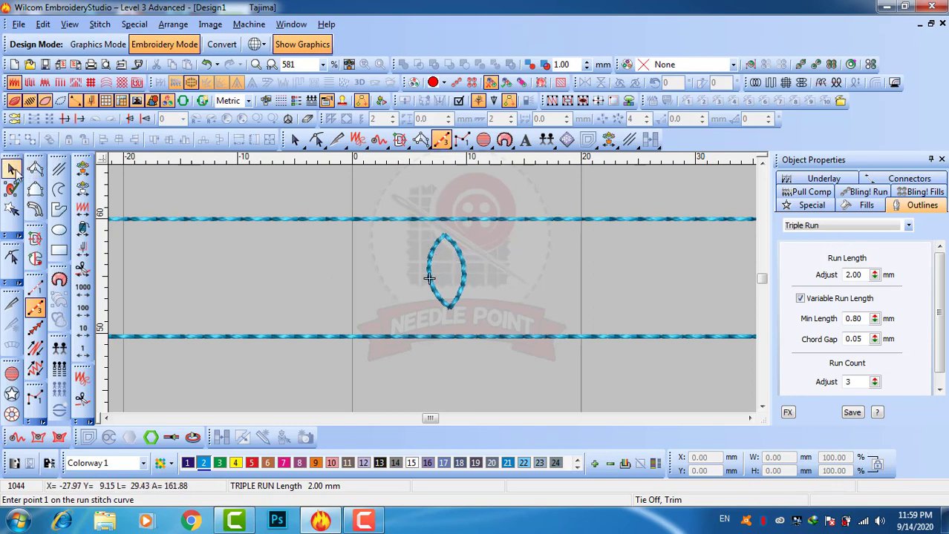
left_click(463, 297)
left_click(608, 141)
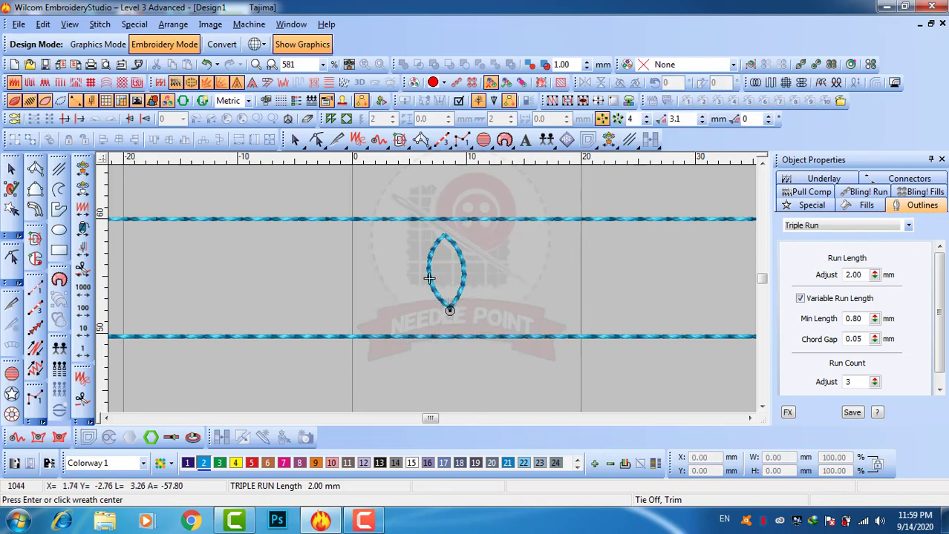
key("Return")
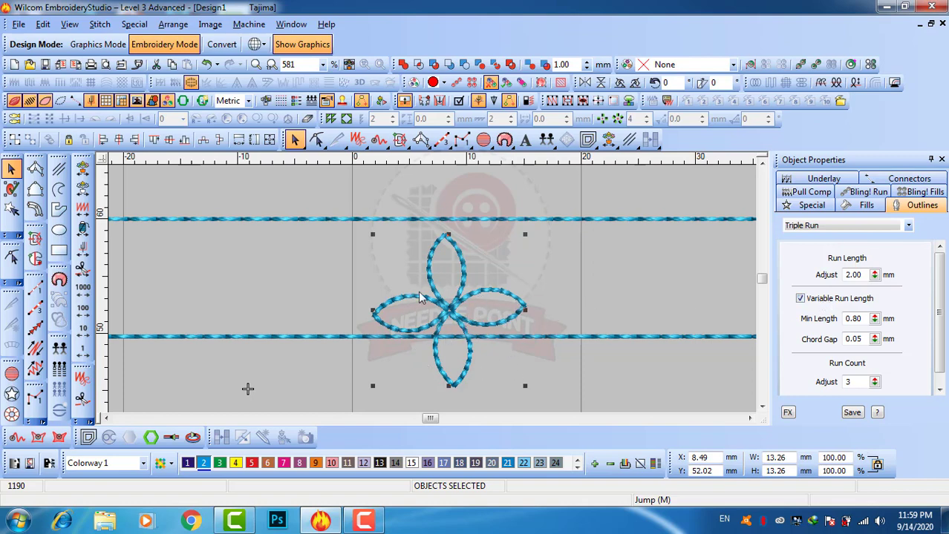
Check the four-petal flower's target stitch count in the Process settings without changing anything.
left_click(529, 103)
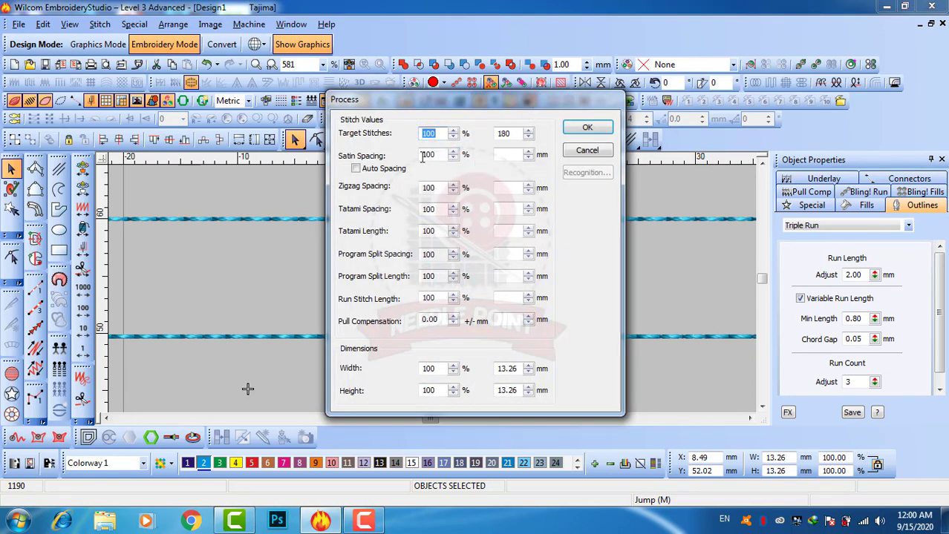
left_click(516, 134)
left_click(582, 150)
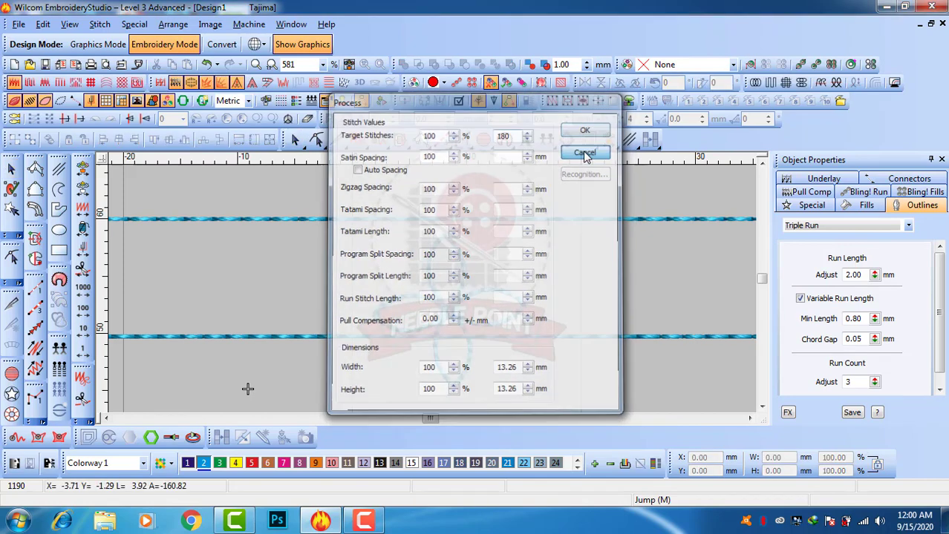
Turn off Variable Run Length for the four-petal flower and recheck its target stitch count in the Process settings.
left_click_drag(364, 398, 547, 233)
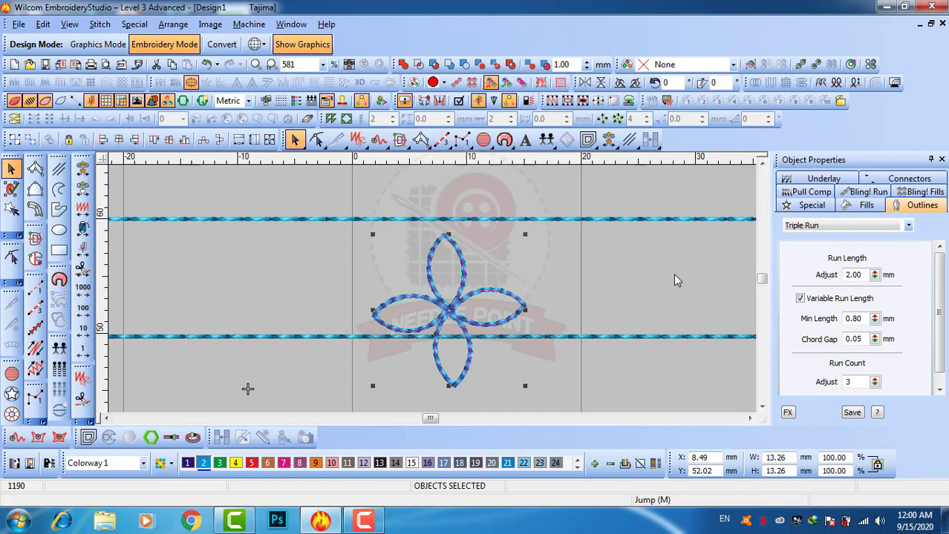
left_click(835, 299)
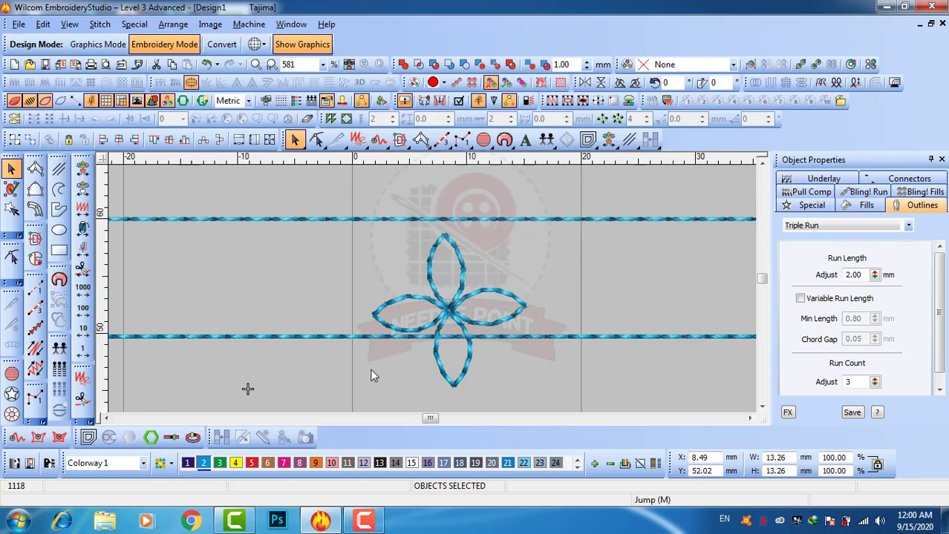
left_click_drag(358, 394, 571, 223)
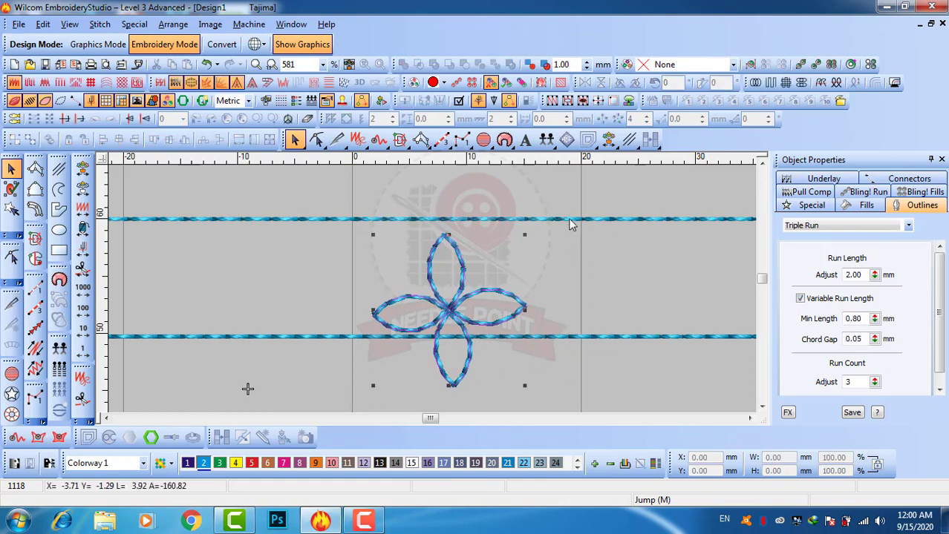
left_click(528, 101)
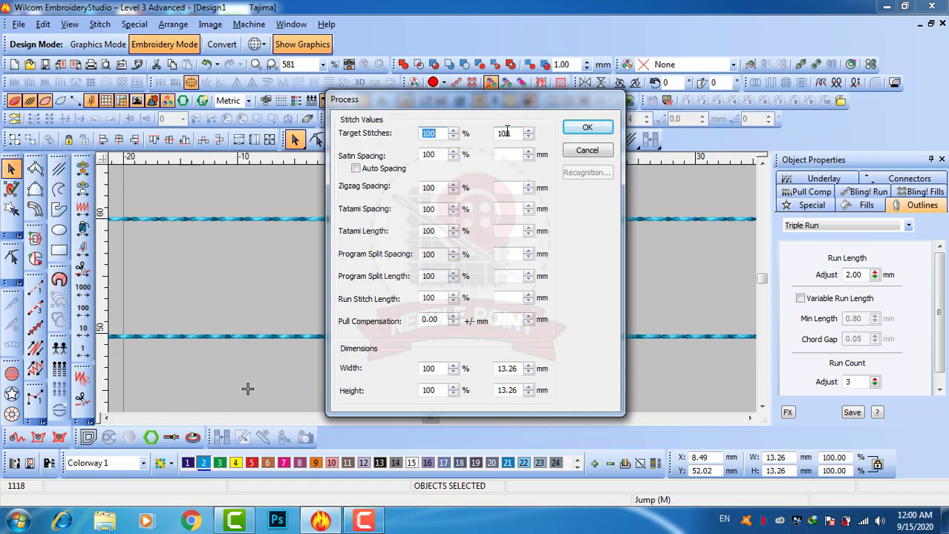
left_click(587, 152)
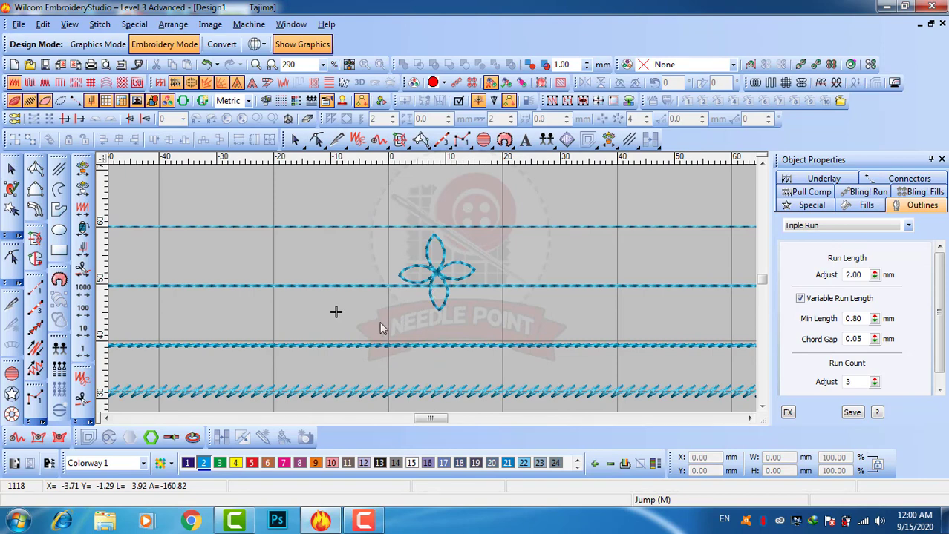
key("Escape")
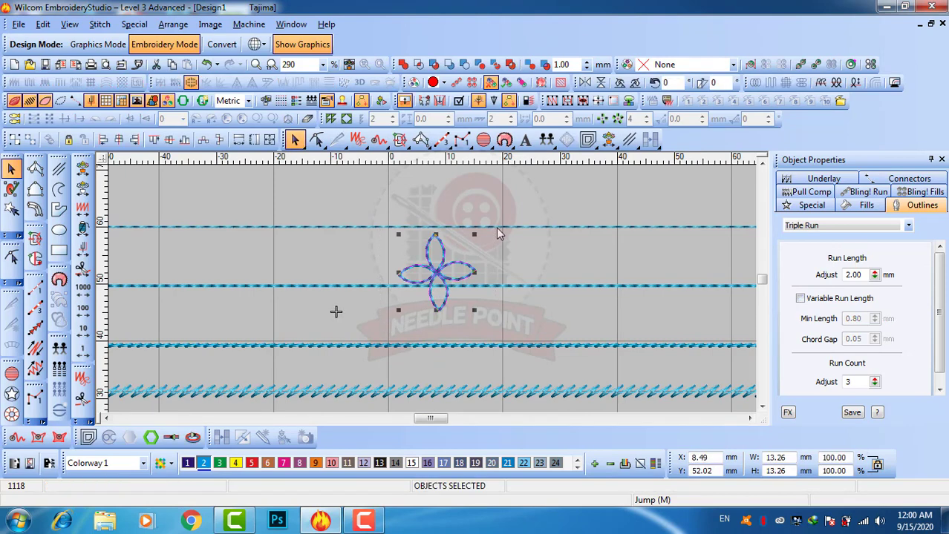
key("Delete")
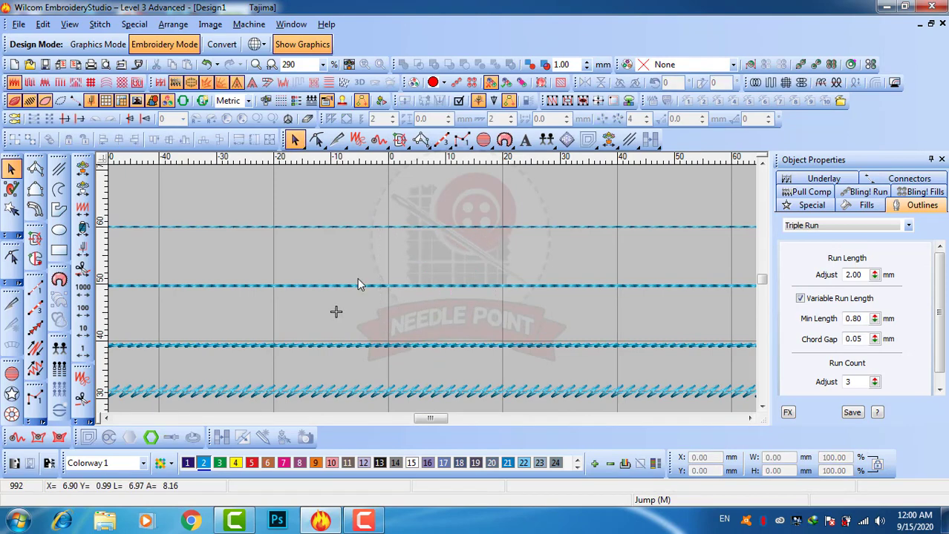
key("ctrl+z")
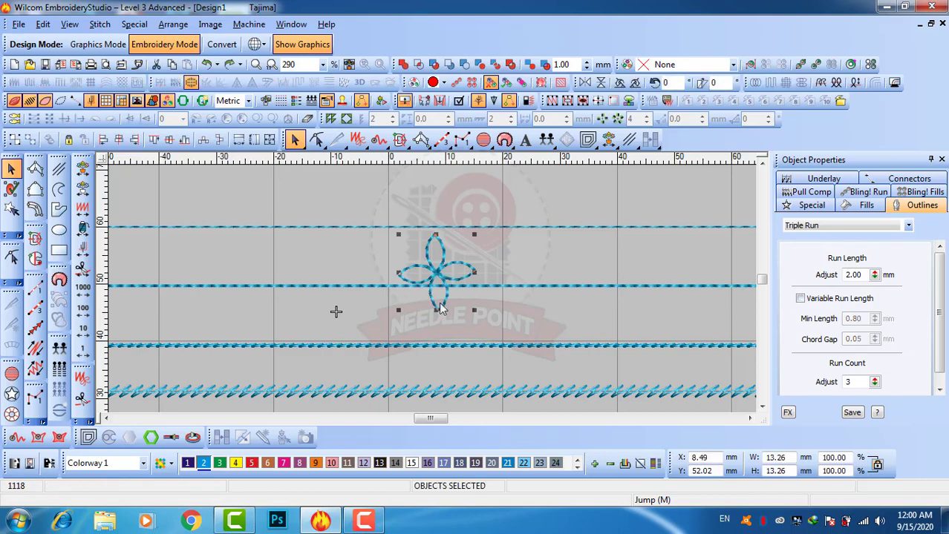
key("Escape")
Examine the backstitch line's overlapping stitches at high magnification alongside its stitch values.
key("z")
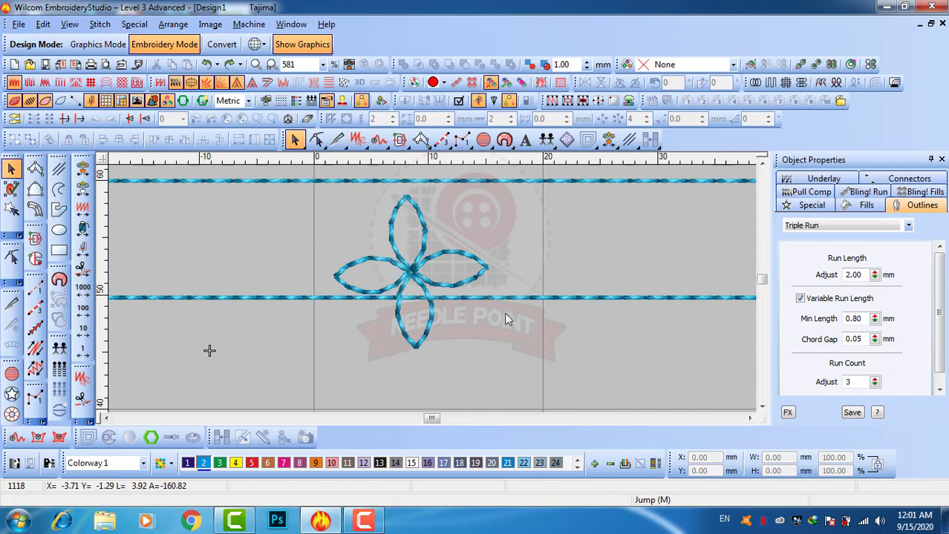
scroll(505, 319, "down", 1)
scroll(435, 295, "down", 1)
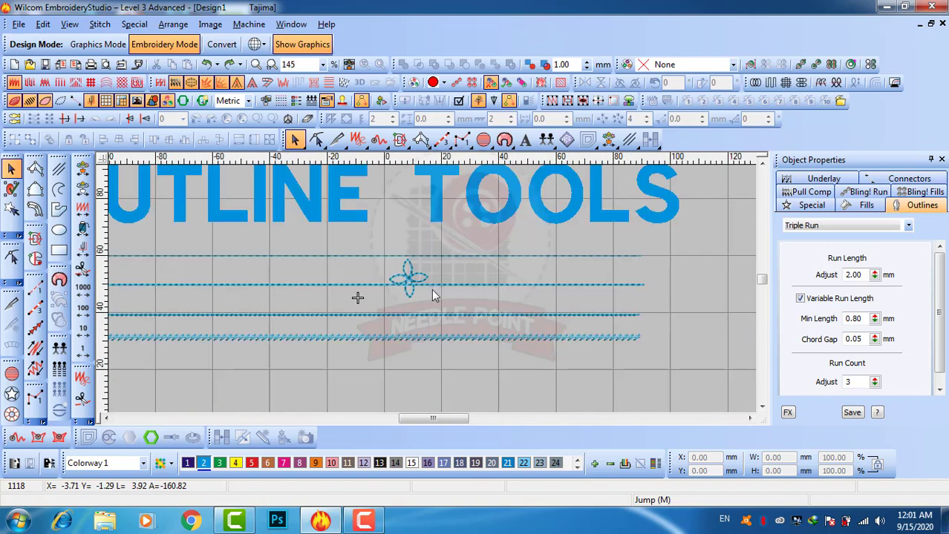
scroll(413, 325, "up", 3)
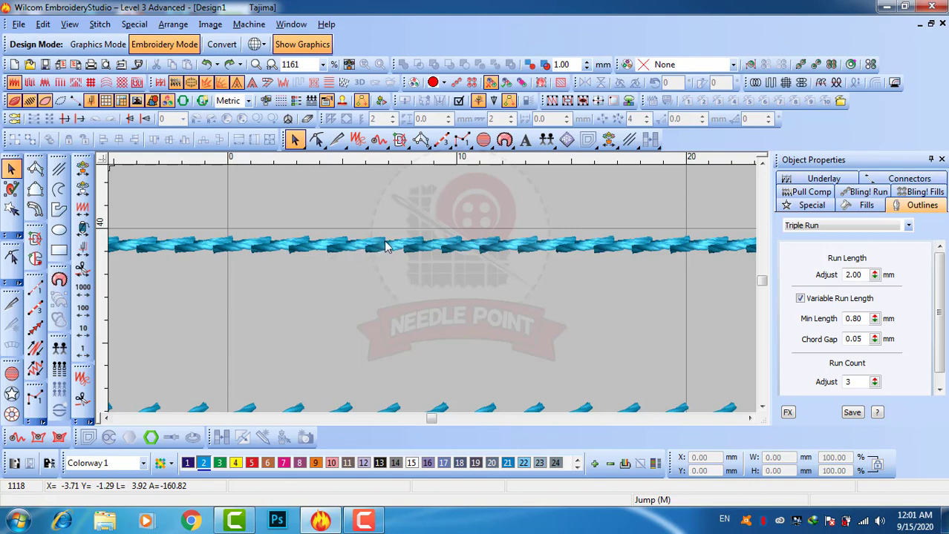
scroll(381, 242, "up", 2)
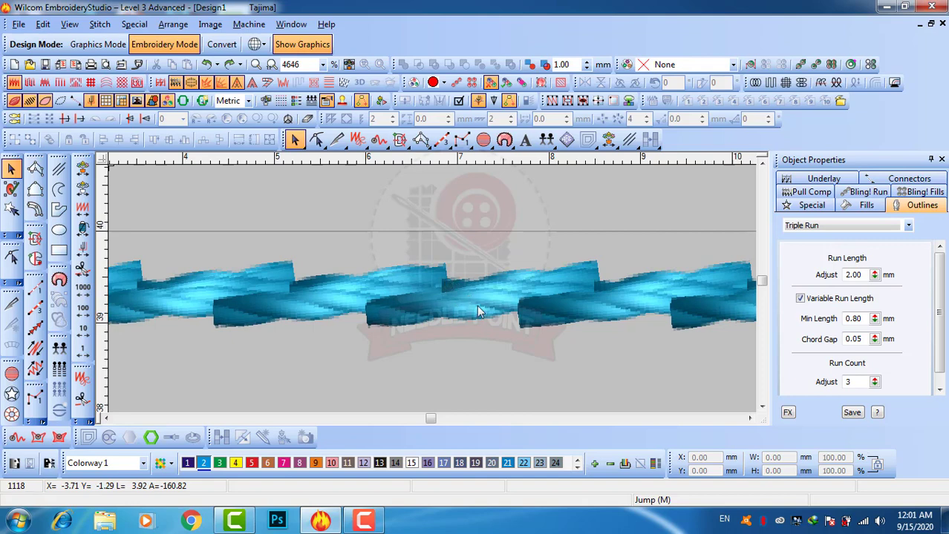
left_click(458, 302)
key("shift+z")
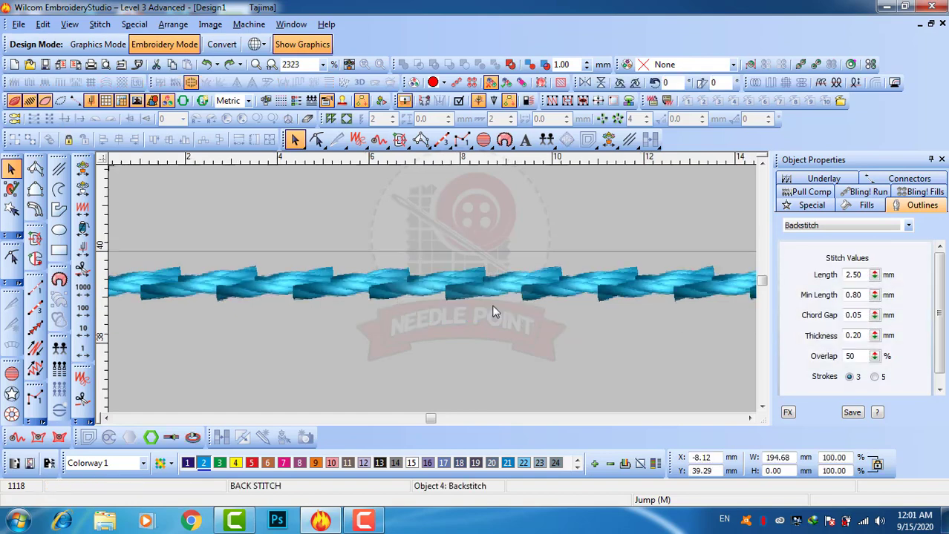
key("z")
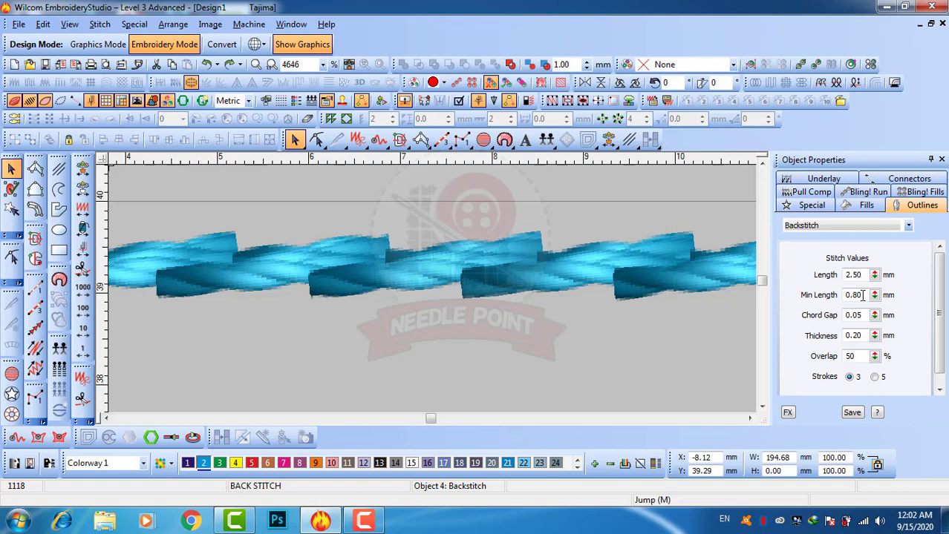
Compare the backstitch line with the stitches of the triple run line and the four-petal flower.
scroll(685, 312, "down", 3)
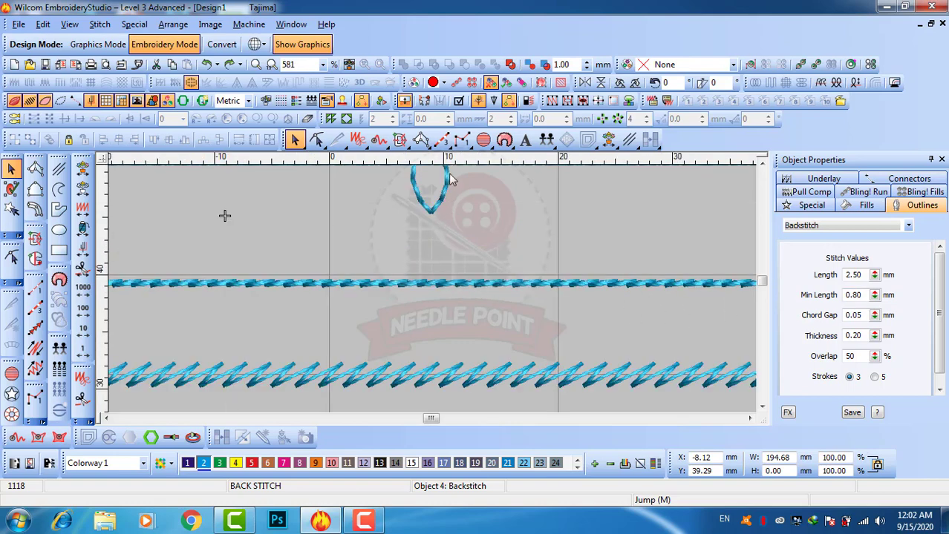
scroll(431, 305, "up", 2)
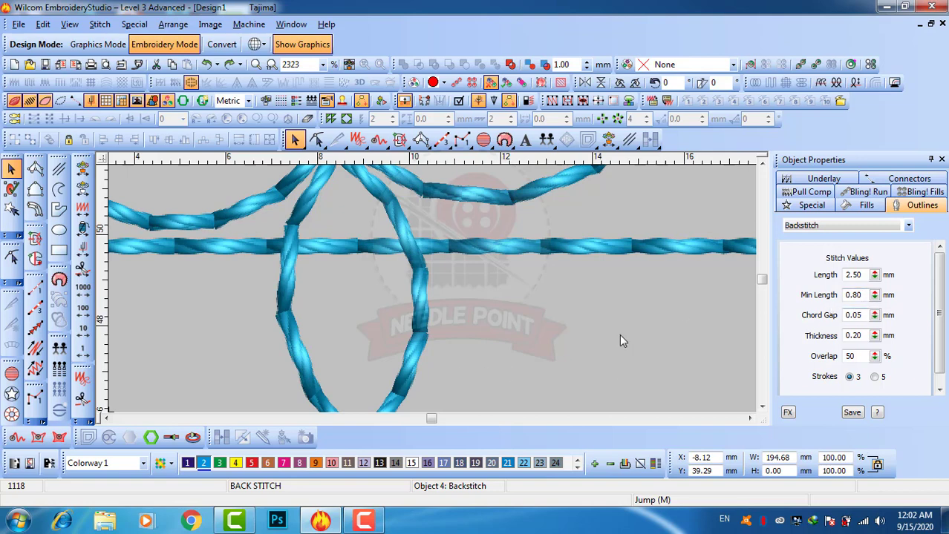
scroll(567, 341, "down", 2)
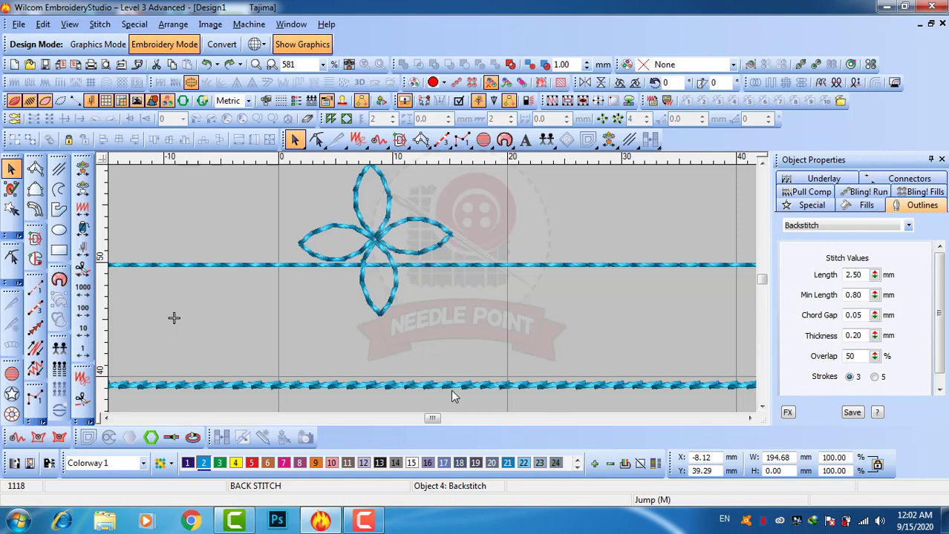
Adjust the backstitch line's overlap, trying 43% and settling on 49%.
scroll(451, 390, "up", 3)
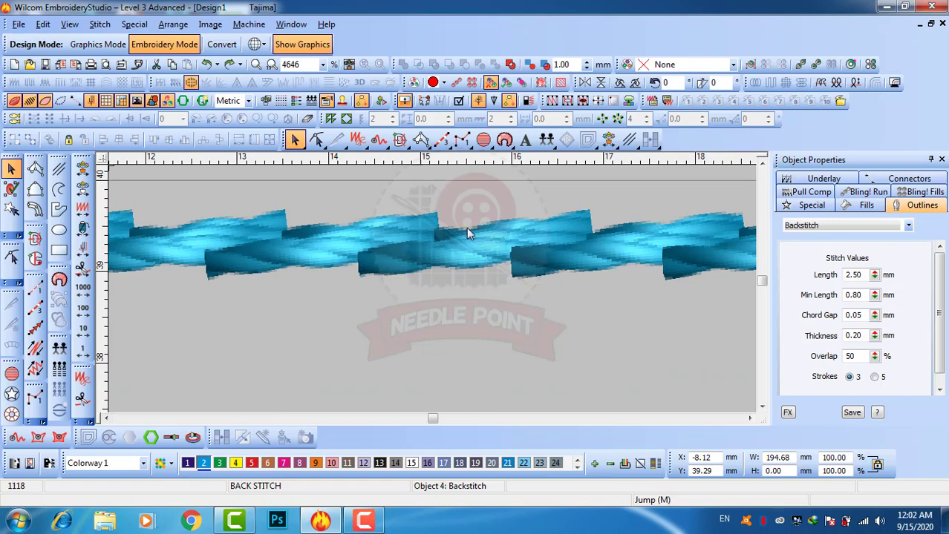
left_click_drag(875, 356, 821, 376)
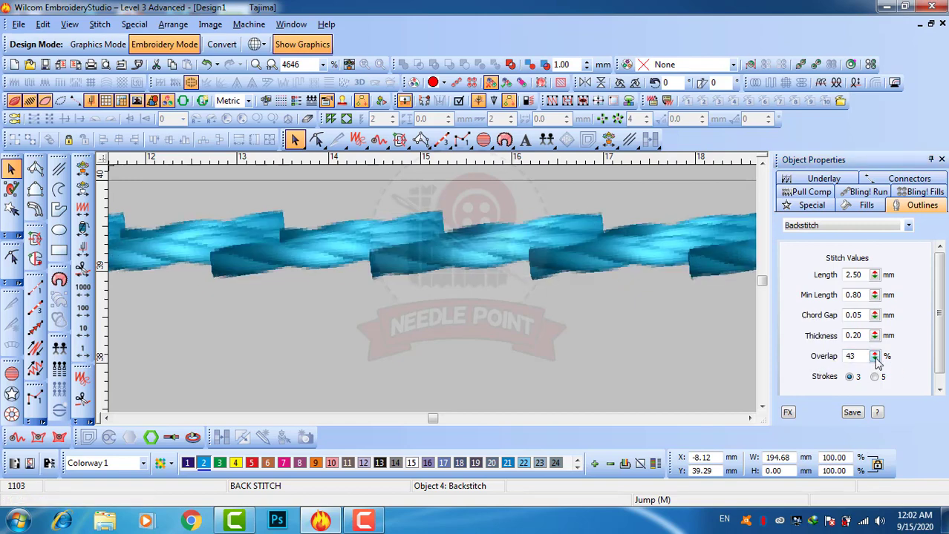
left_click_drag(876, 358, 823, 363)
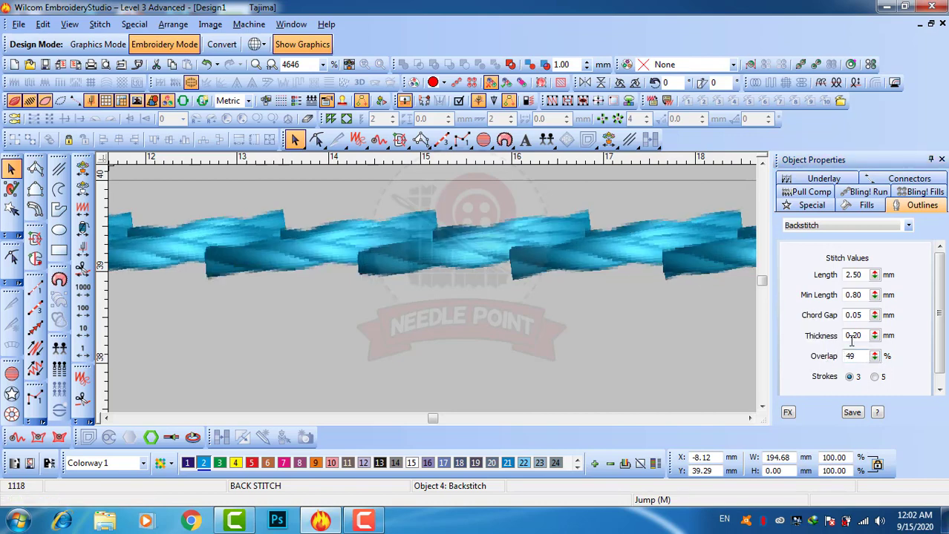
Examine the backstitch line's thickness and chord gap values alongside its overlapping stitches.
double_click(859, 336)
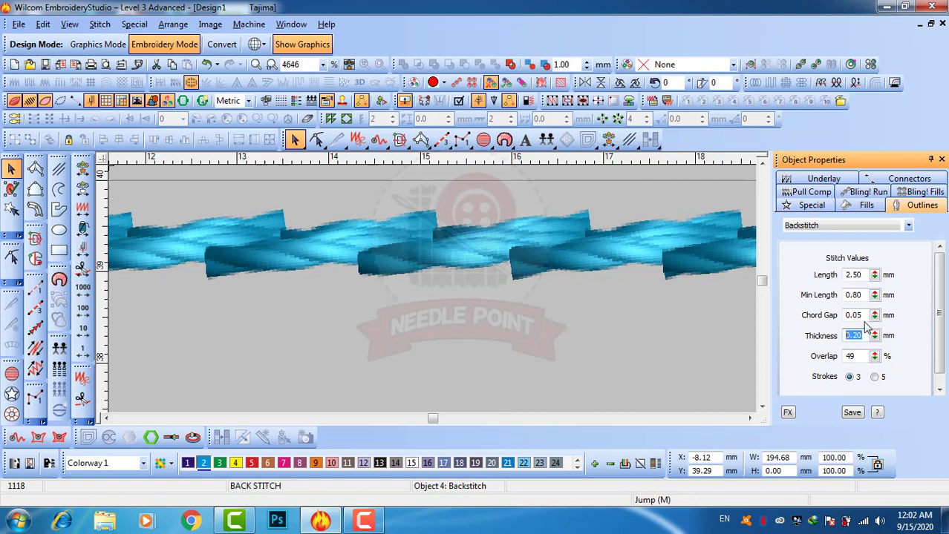
double_click(854, 316)
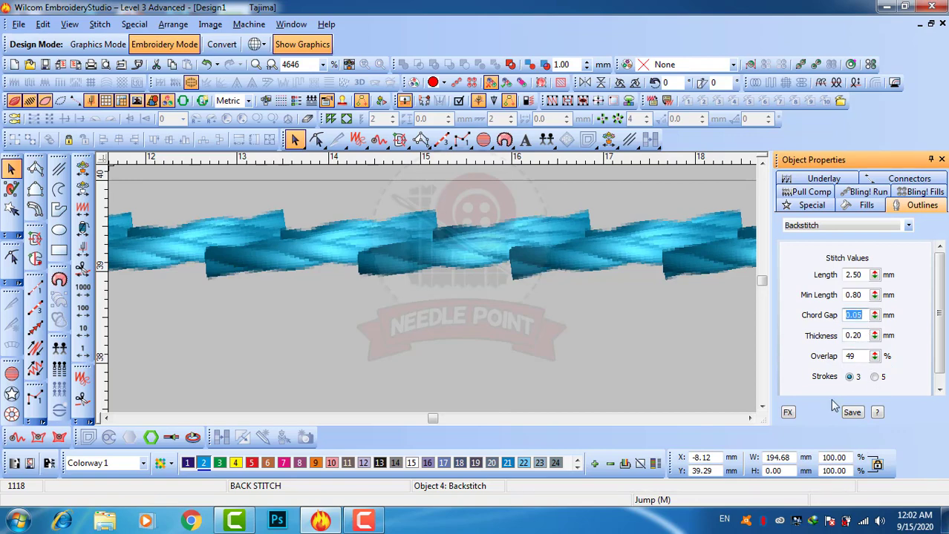
left_click(448, 300)
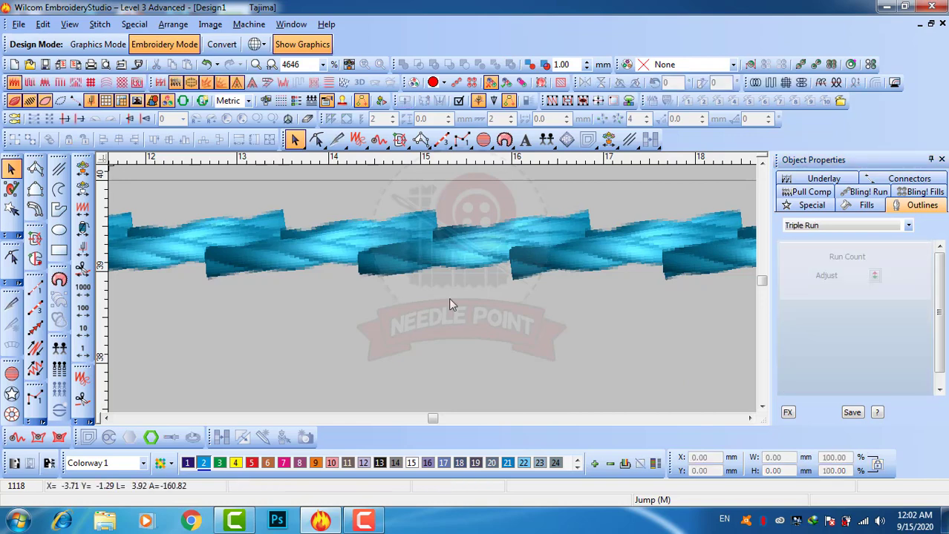
scroll(432, 282, "down", 3)
scroll(440, 307, "up", 3)
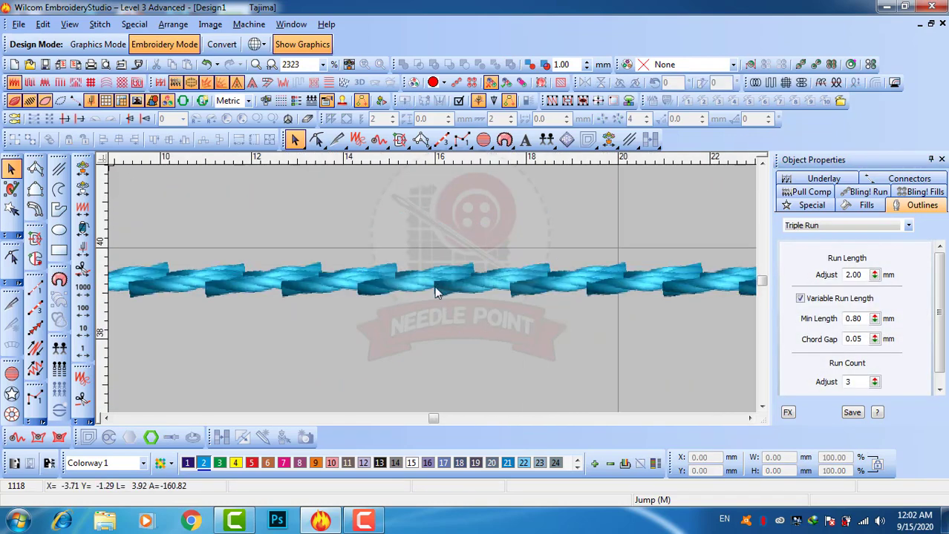
Switch the backstitch line's strokes between 3 and 5 to compare them, settling on 5.
left_click(443, 279)
scroll(431, 289, "down", 3)
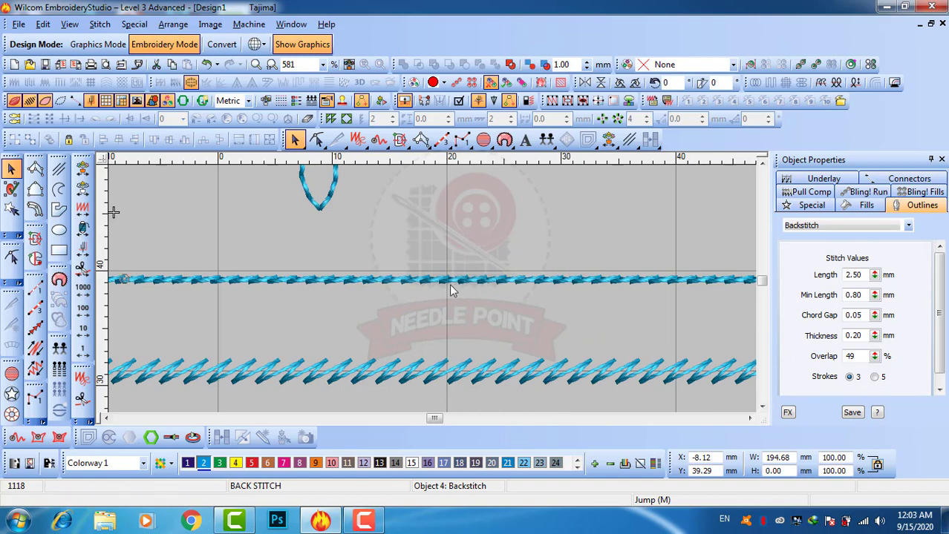
left_click(875, 377)
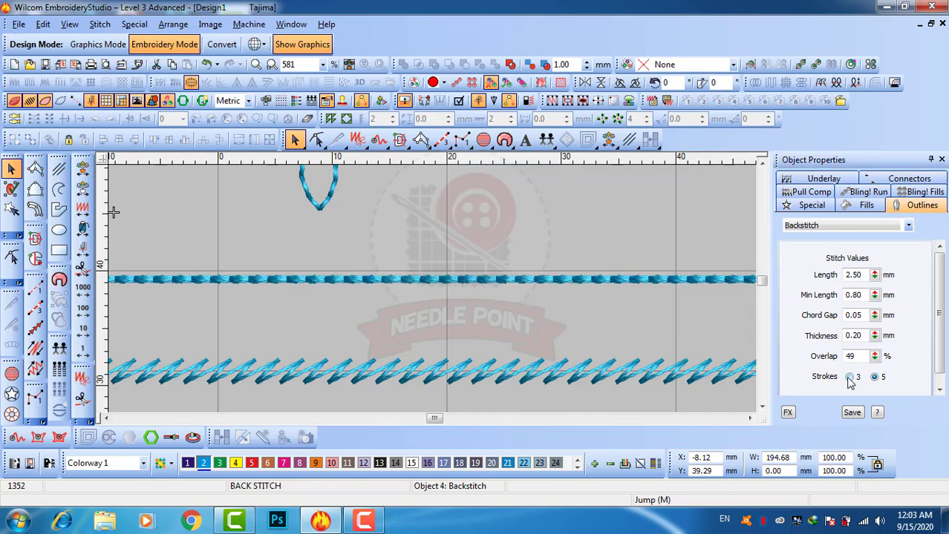
left_click(850, 377)
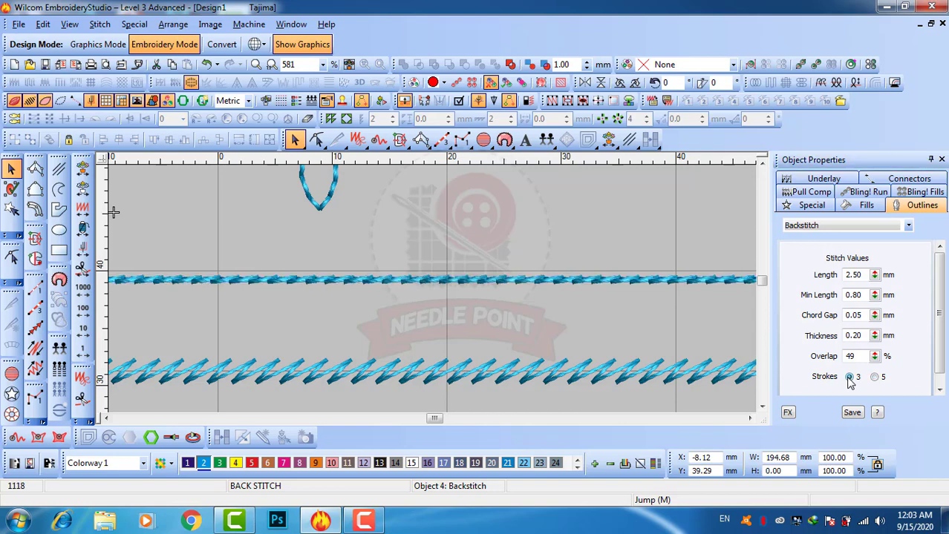
left_click(875, 377)
scroll(937, 352, "down", 1)
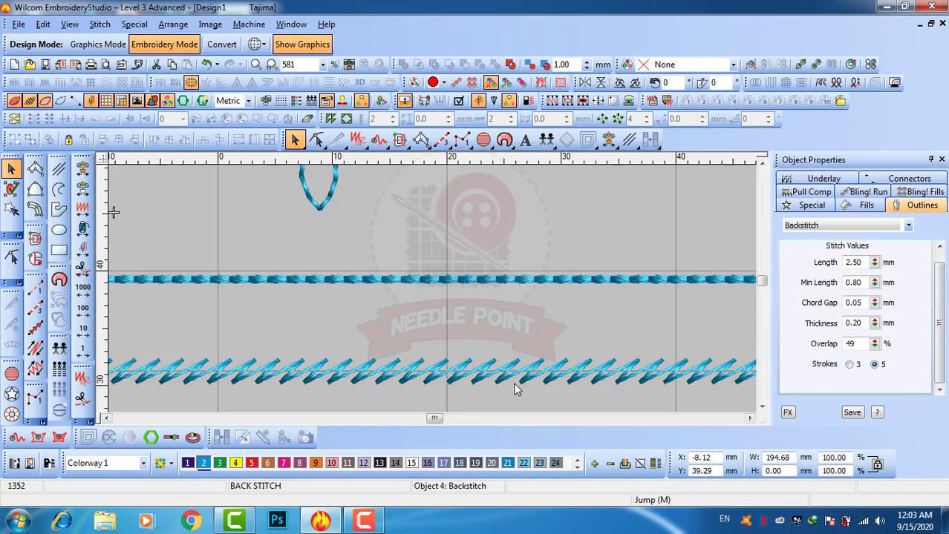
key("shift+z")
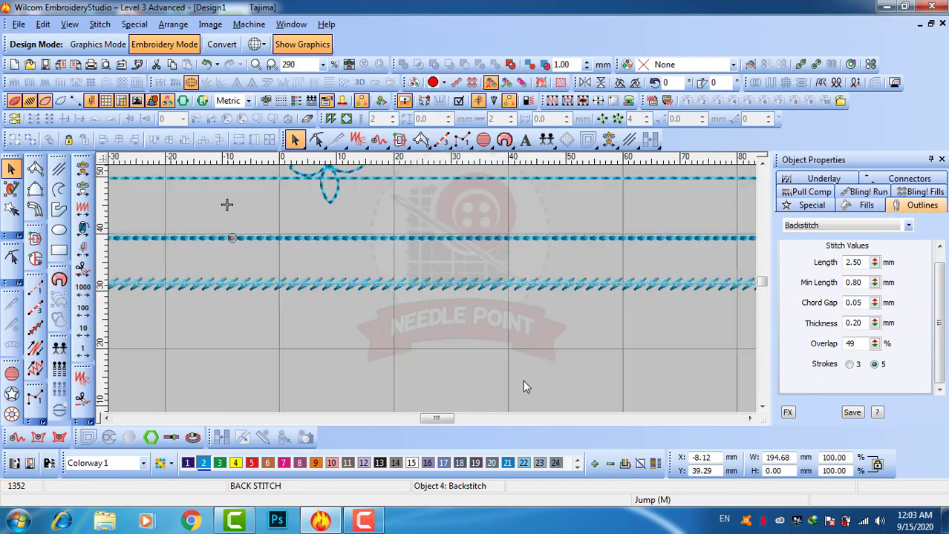
Review the stemstitch line's stitch values and compare them with its slanted stitches on the canvas.
left_click(441, 288)
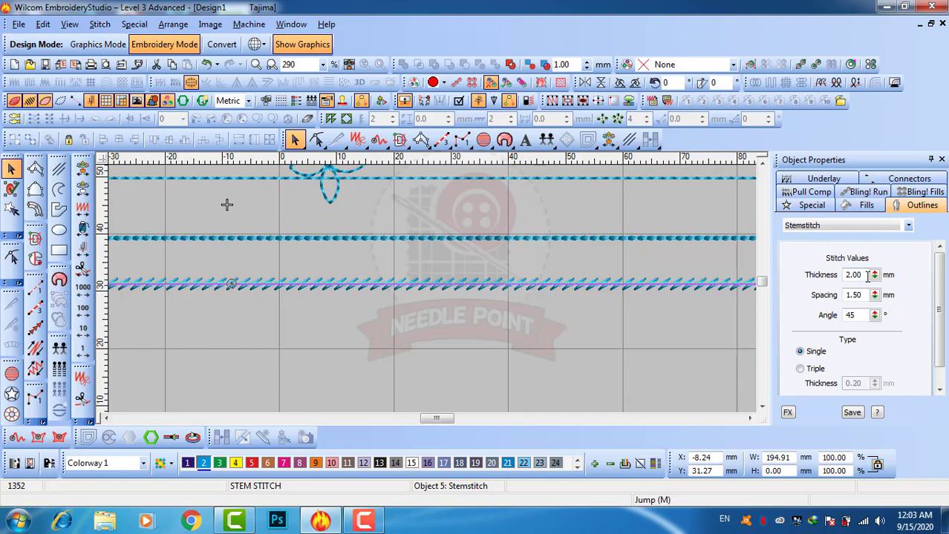
left_click(682, 328)
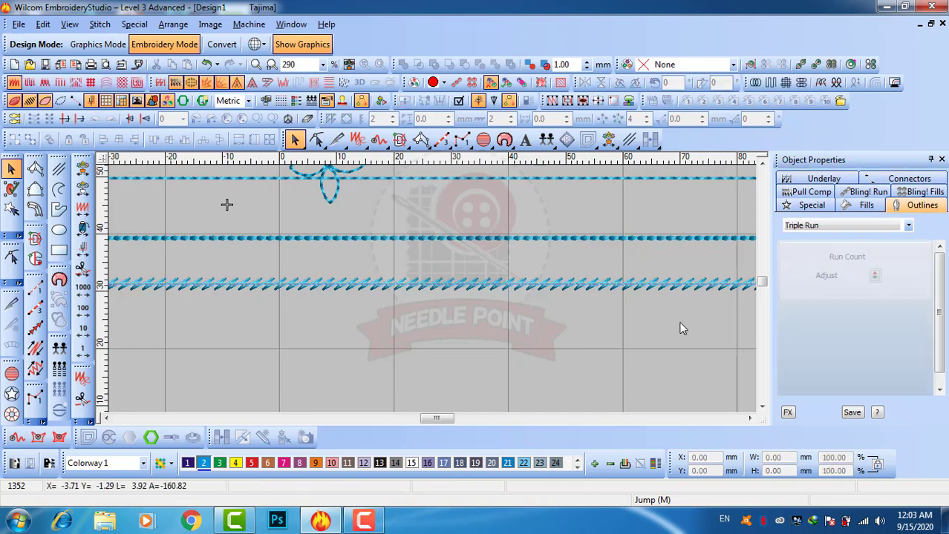
left_click(454, 285)
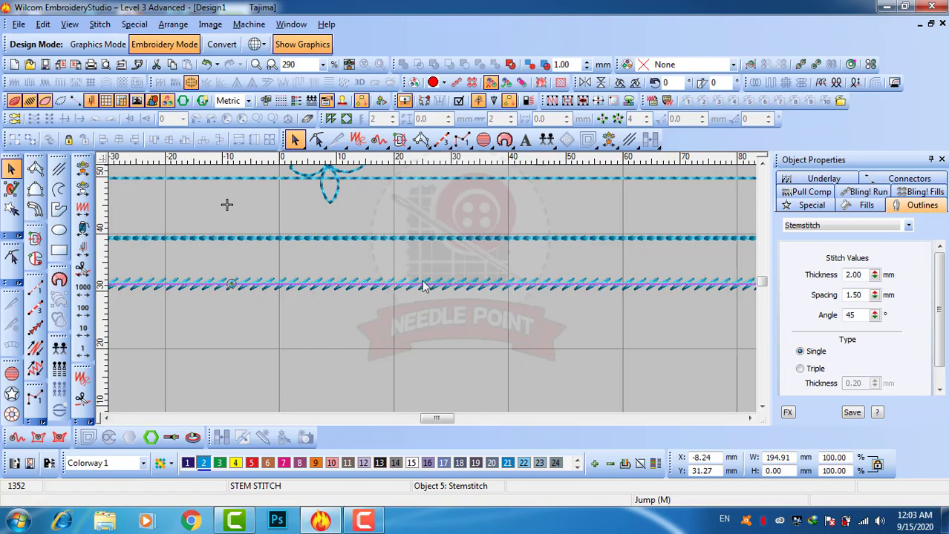
left_click(433, 317)
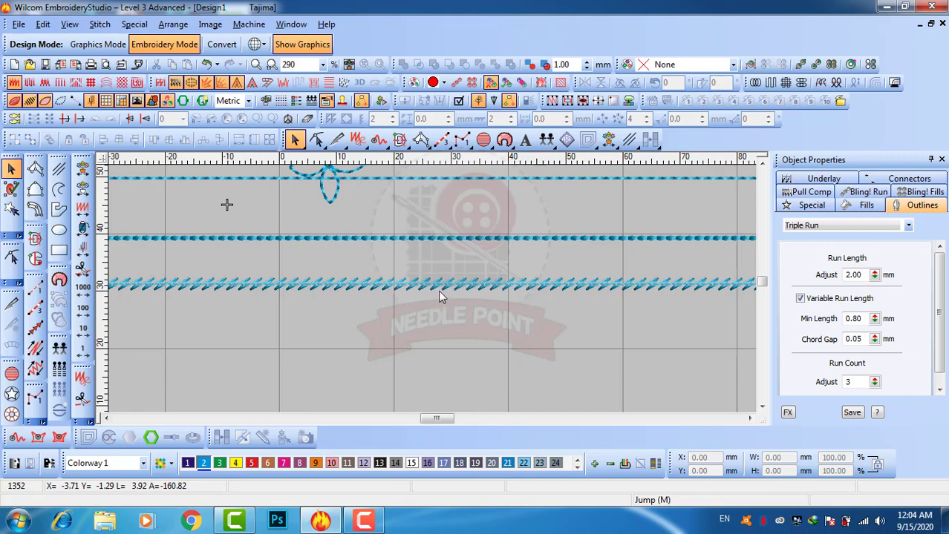
Increase the stemstitch line's overall thickness, trying 2.75 mm and settling on 3.00 mm.
left_click(444, 285)
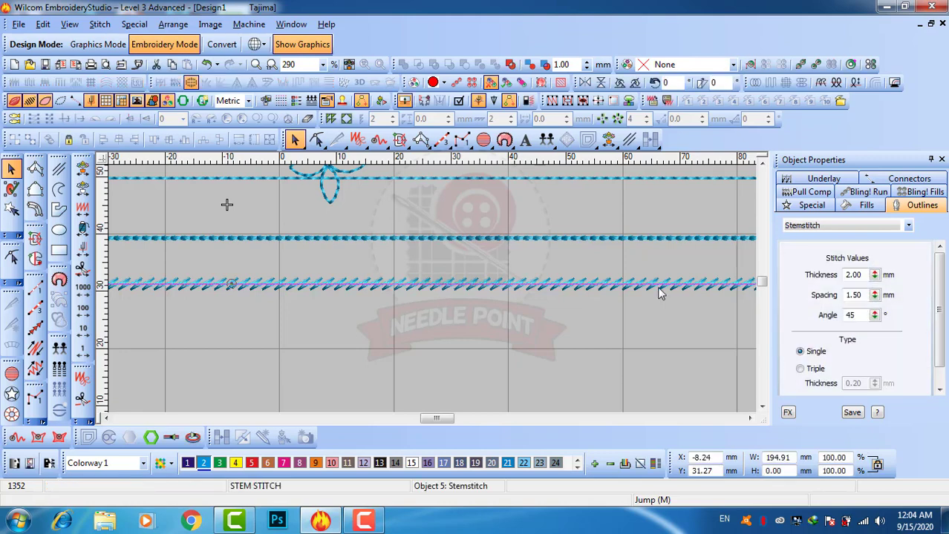
left_click(874, 275)
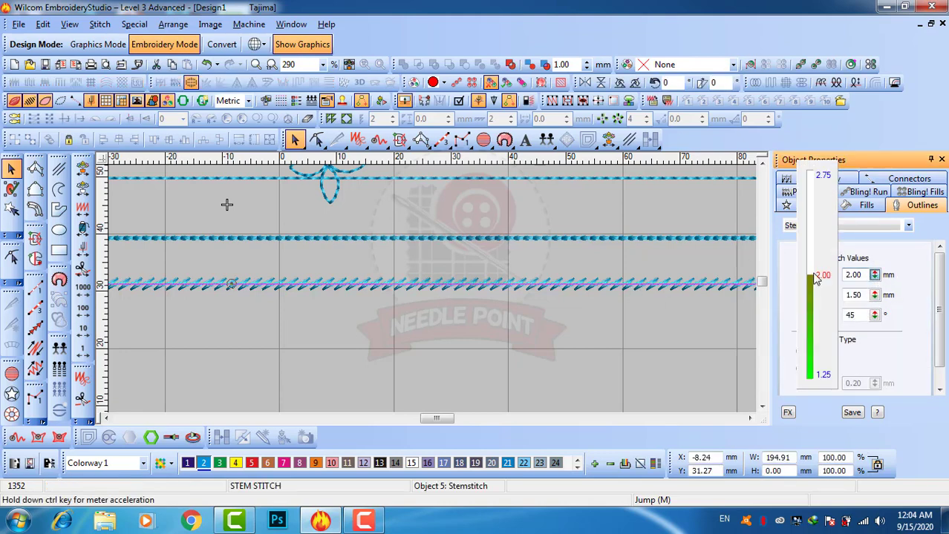
left_click_drag(816, 278, 816, 171)
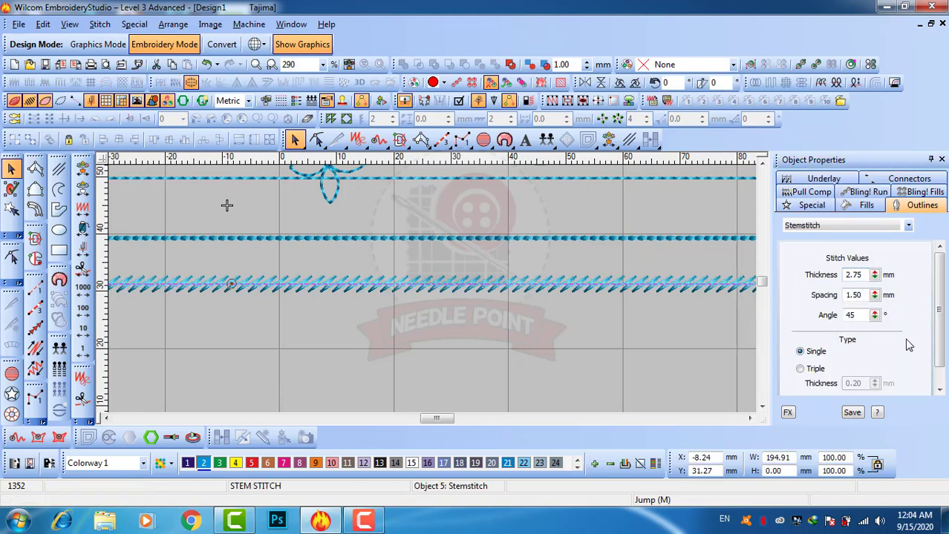
left_click(874, 275)
left_click_drag(811, 208, 814, 171)
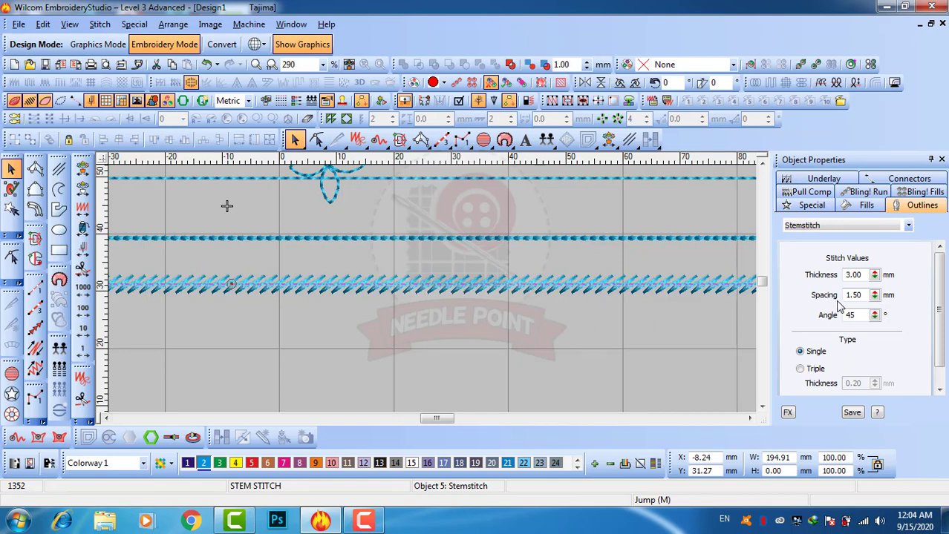
Reduce the stemstitch line's spacing to 1.00 mm and inspect its individual stitches up close.
left_click_drag(875, 294, 811, 369)
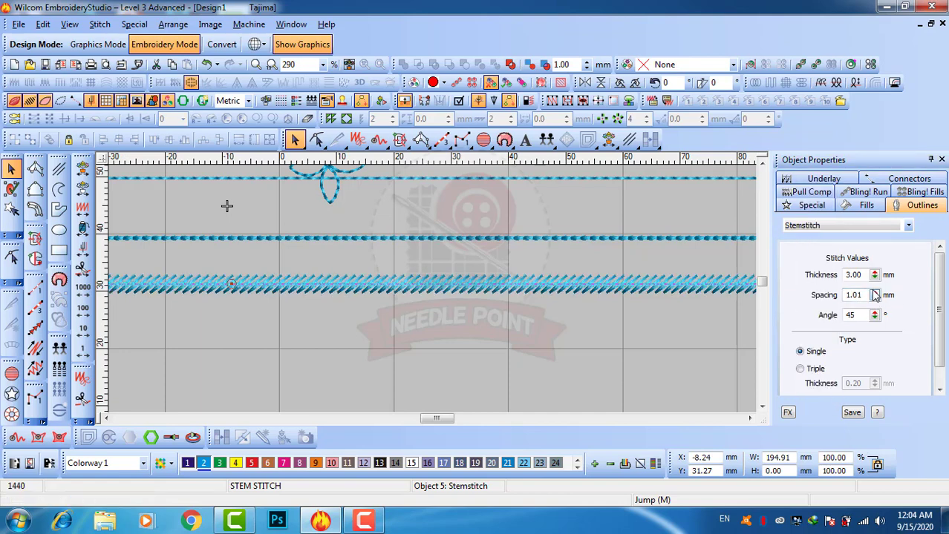
left_click_drag(875, 294, 815, 299)
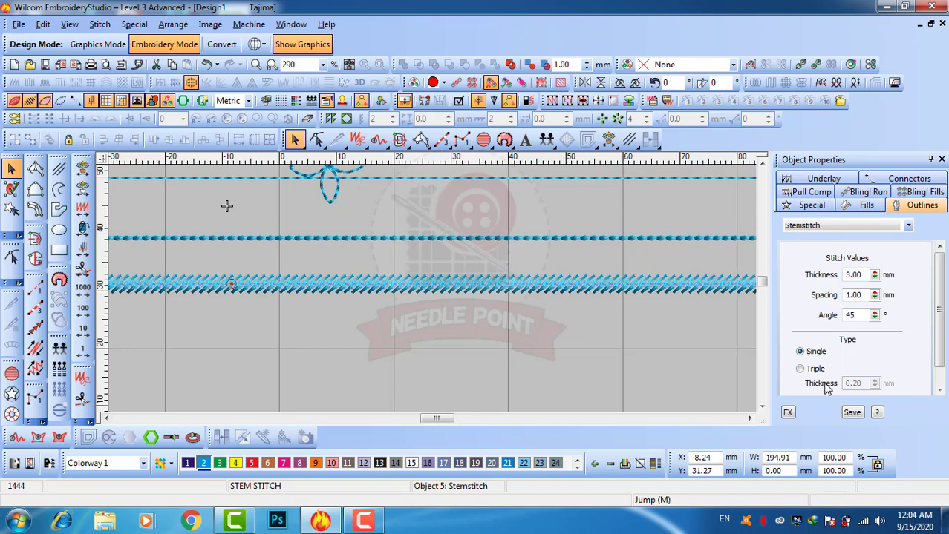
scroll(547, 280, "up", 5)
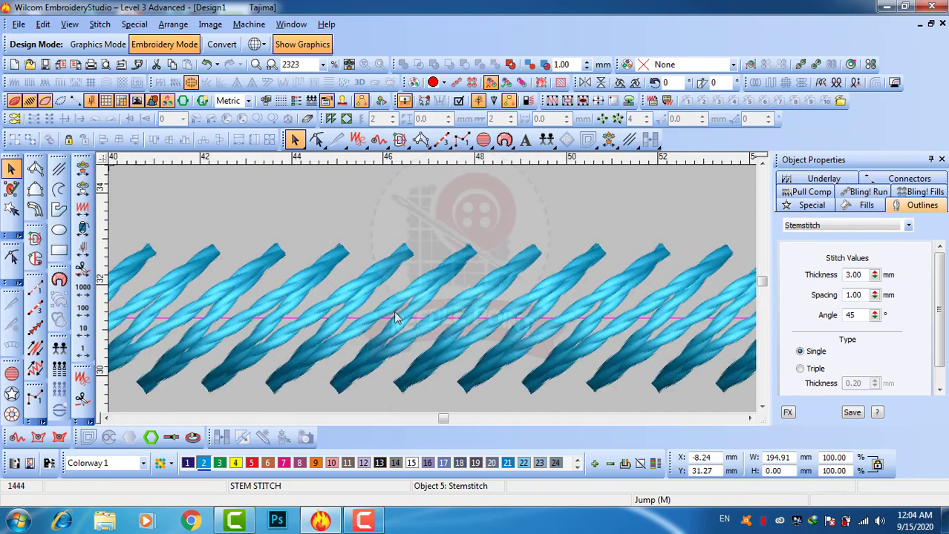
scroll(457, 312, "down", 5)
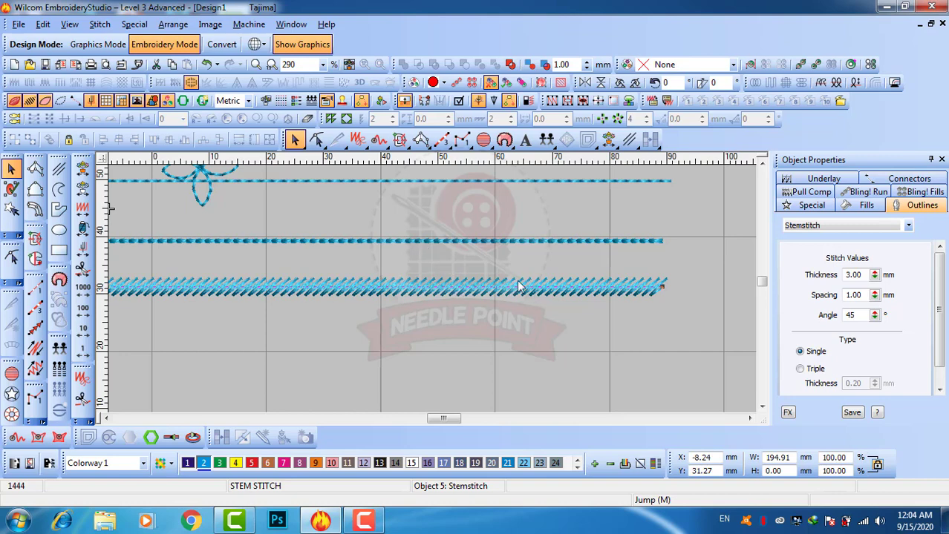
Set the stemstitch line to the Triple type, comparing its stitches with the Single type.
left_click(800, 369)
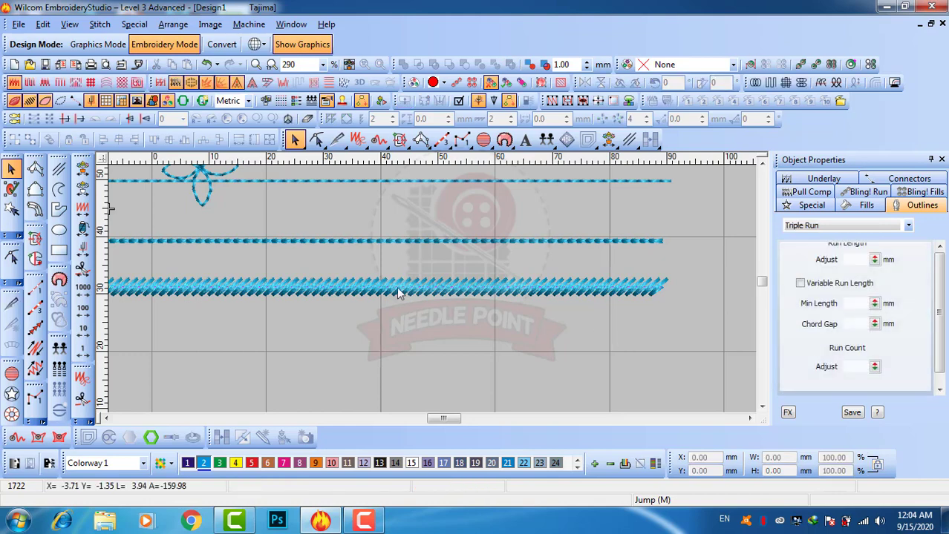
scroll(397, 293, "up", 2)
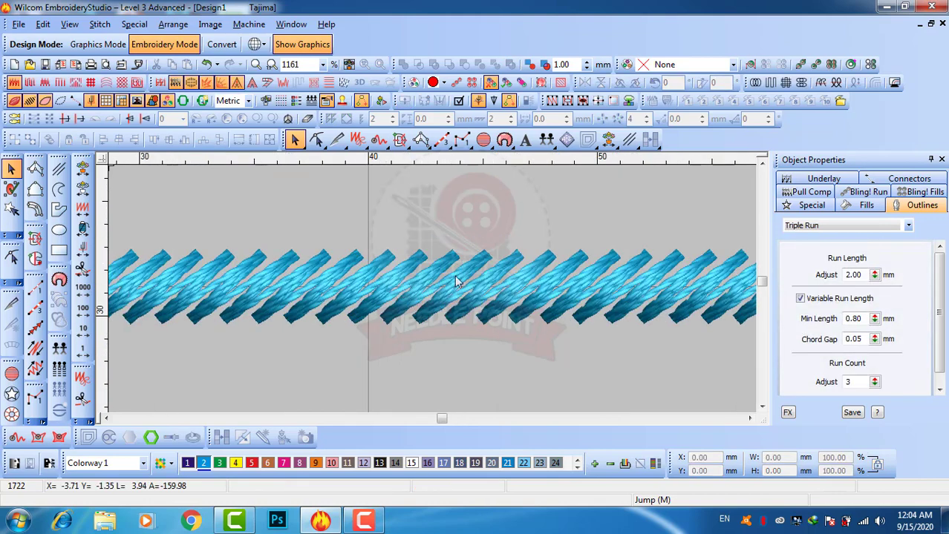
left_click(533, 296)
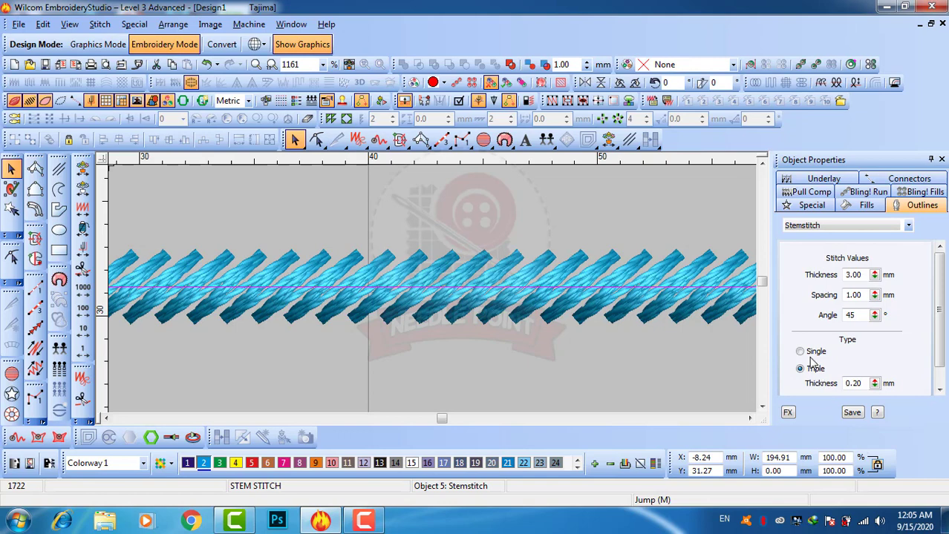
left_click(810, 354)
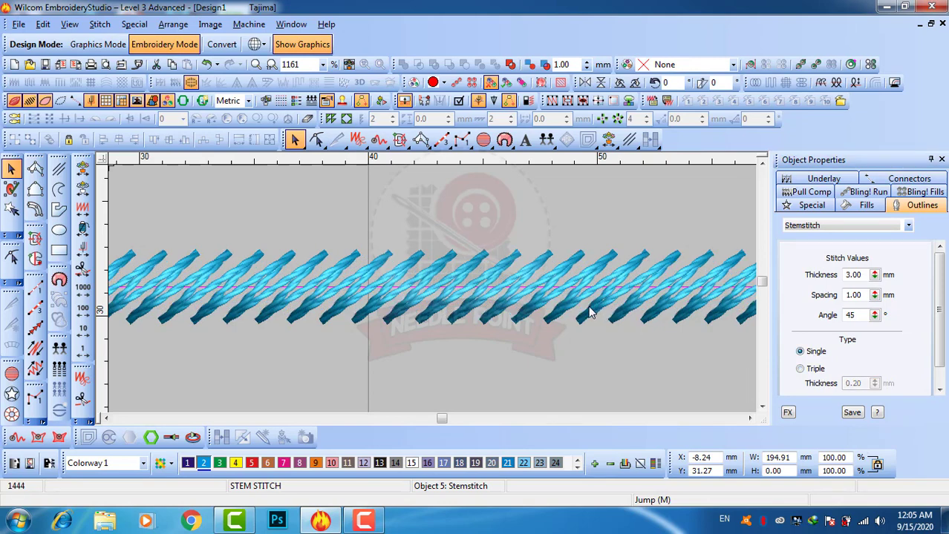
left_click(815, 372)
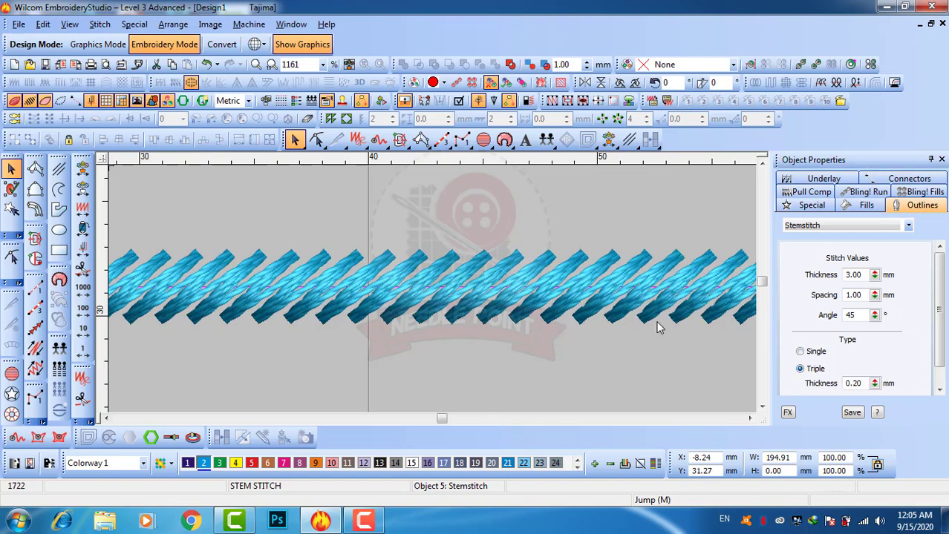
scroll(509, 311, "down", 2)
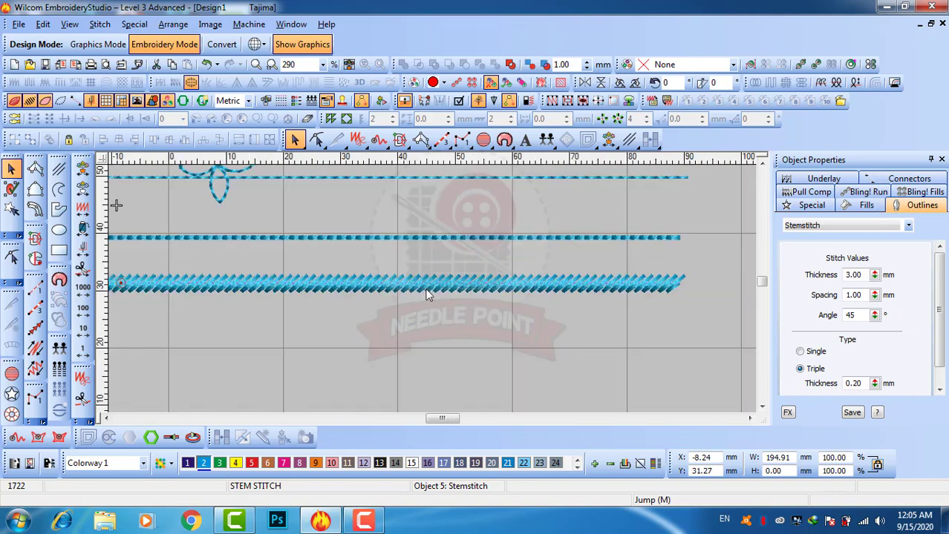
scroll(434, 289, "up", 1)
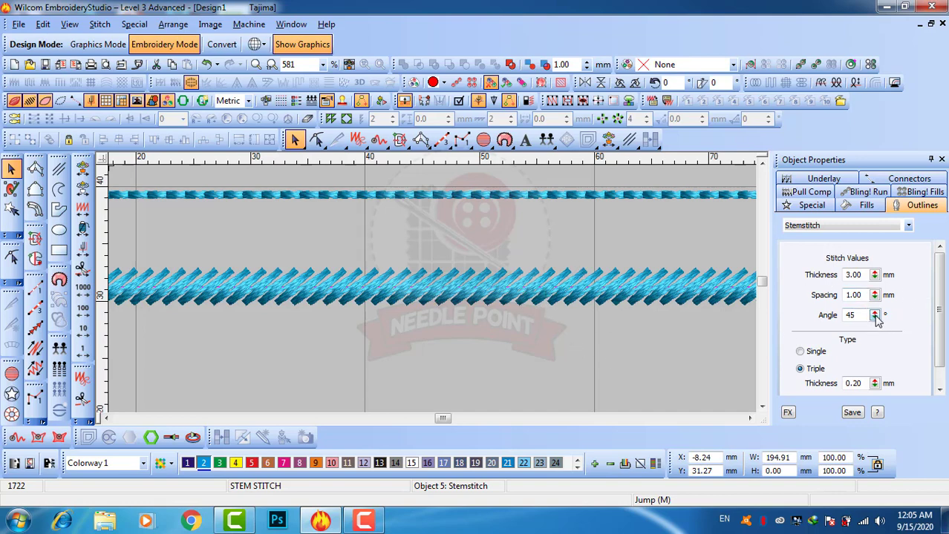
Try a stitch angle of 90° on the stemstitch line and inspect the stitches.
left_click_drag(874, 315, 819, 320)
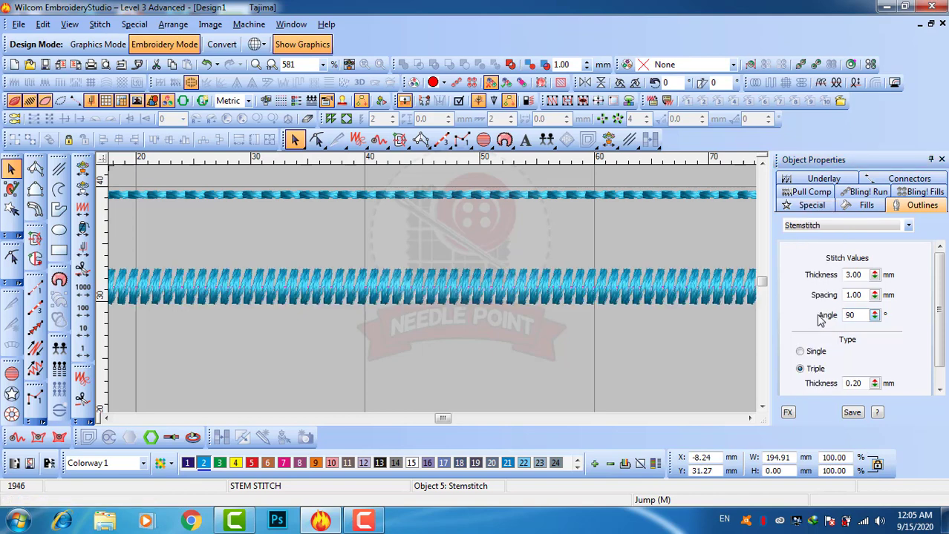
key("shift+z")
key("z")
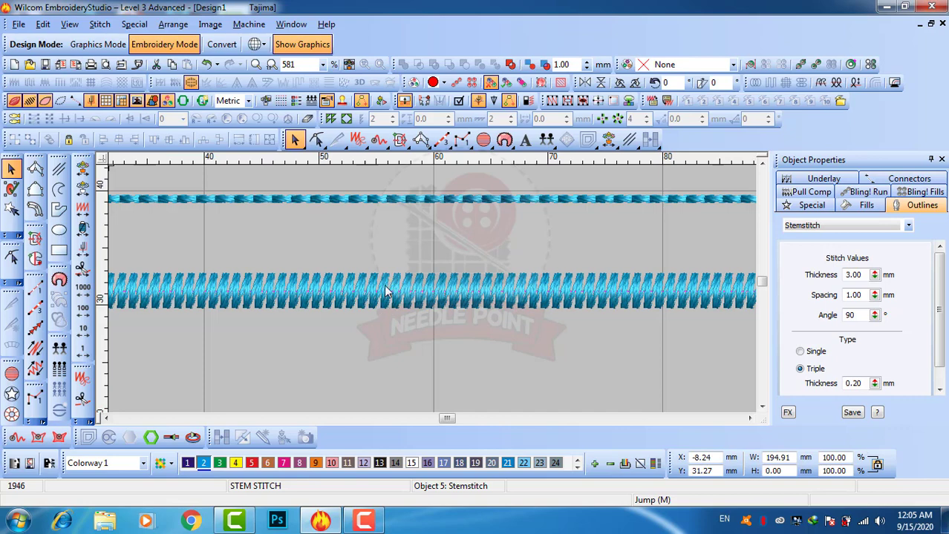
Set the stemstitch line to the Single type and deselect it.
left_click(815, 350)
left_click(531, 361)
scroll(521, 343, "down", 2)
scroll(434, 295, "down", 1)
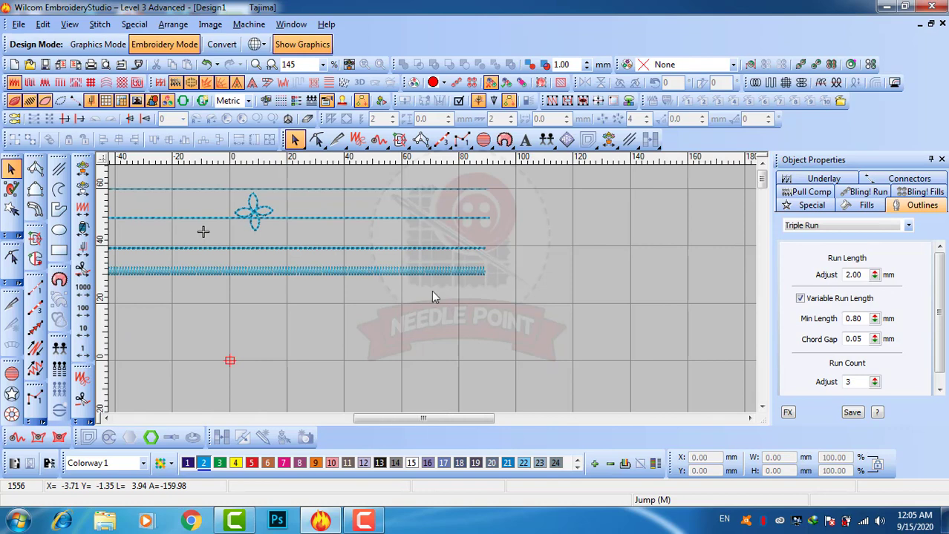
Set the stemstitch line's angle to 46° with the whole outline design in view.
scroll(467, 315, "up", 1)
scroll(438, 301, "down", 1)
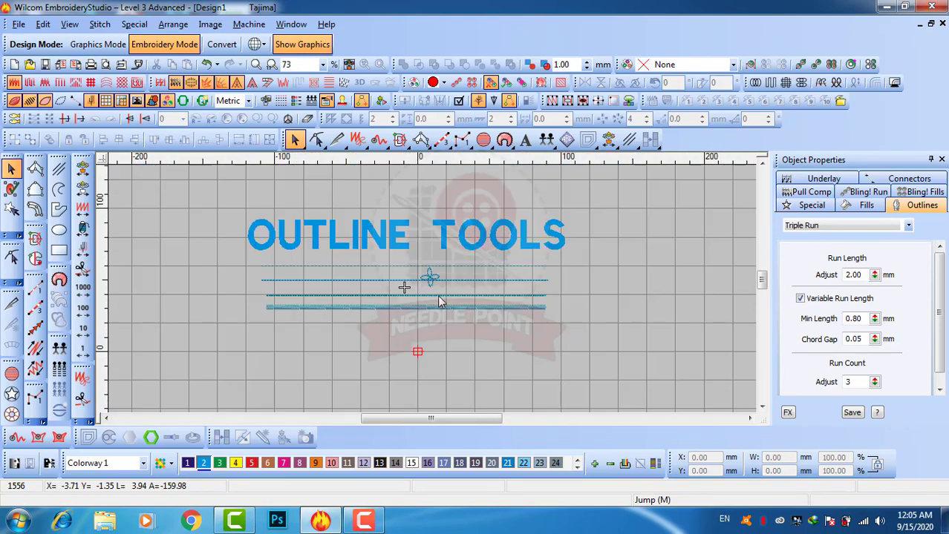
scroll(438, 300, "up", 1)
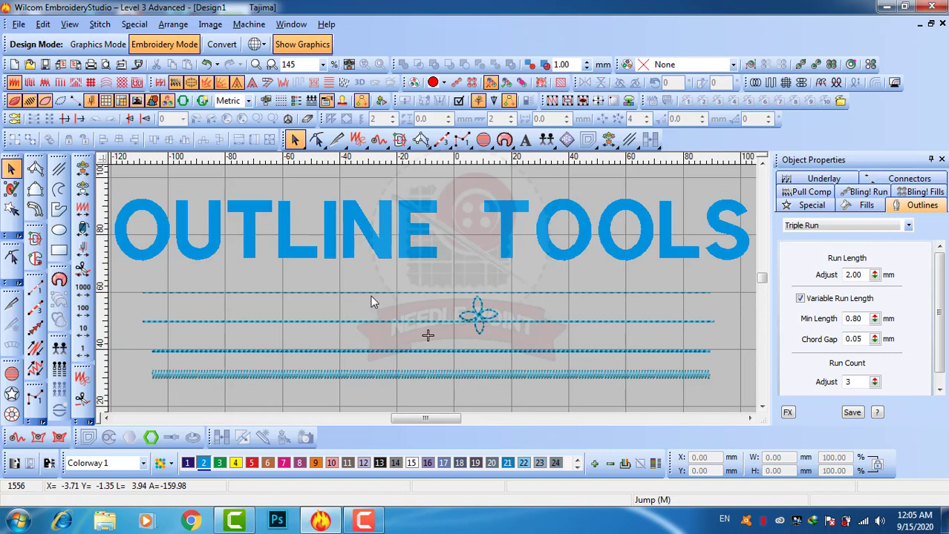
left_click(386, 375)
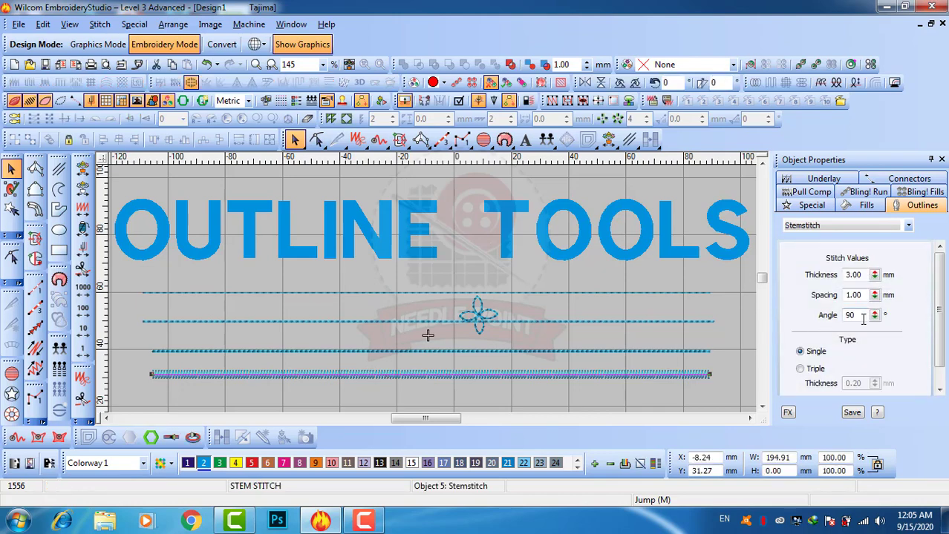
left_click_drag(874, 315, 813, 383)
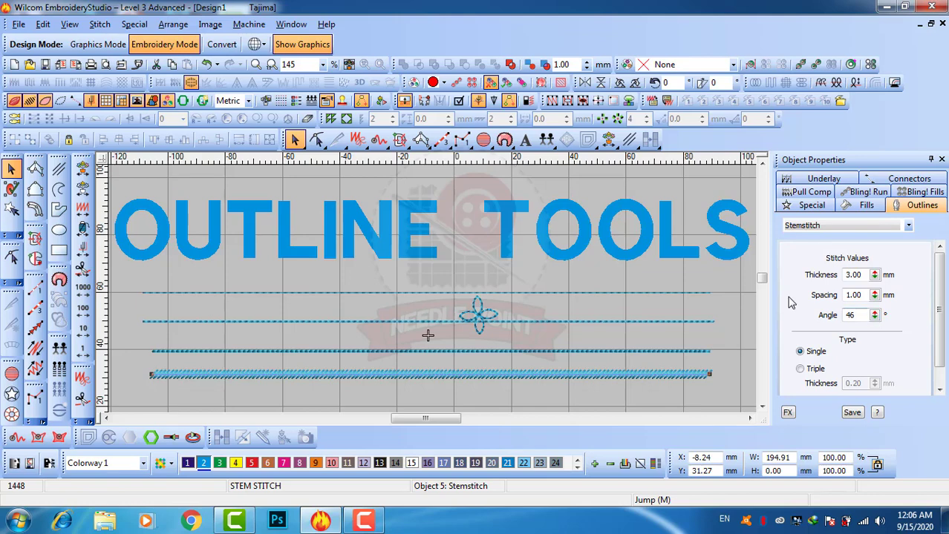
Deselect the stemstitch line and inspect its slanted stitches up close against the other outline lines.
left_click(596, 390)
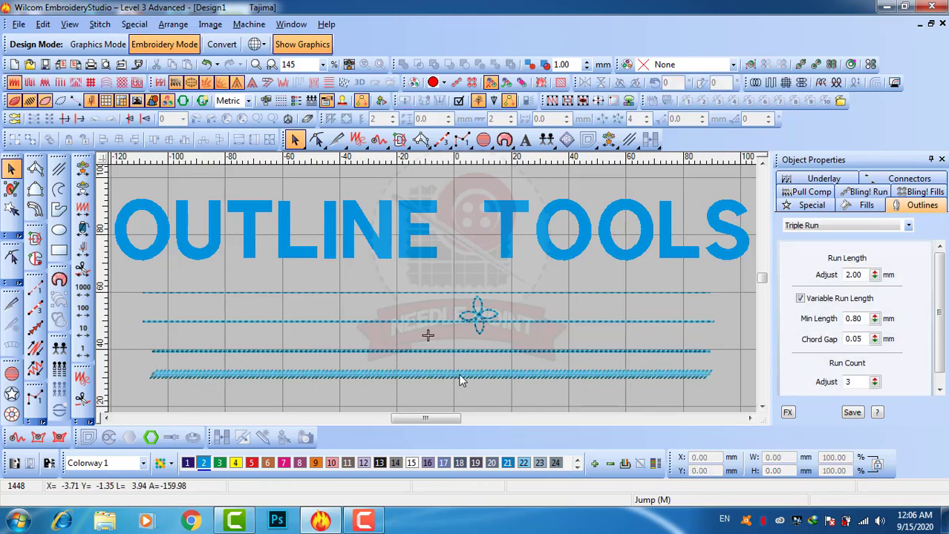
scroll(453, 366, "up", 1)
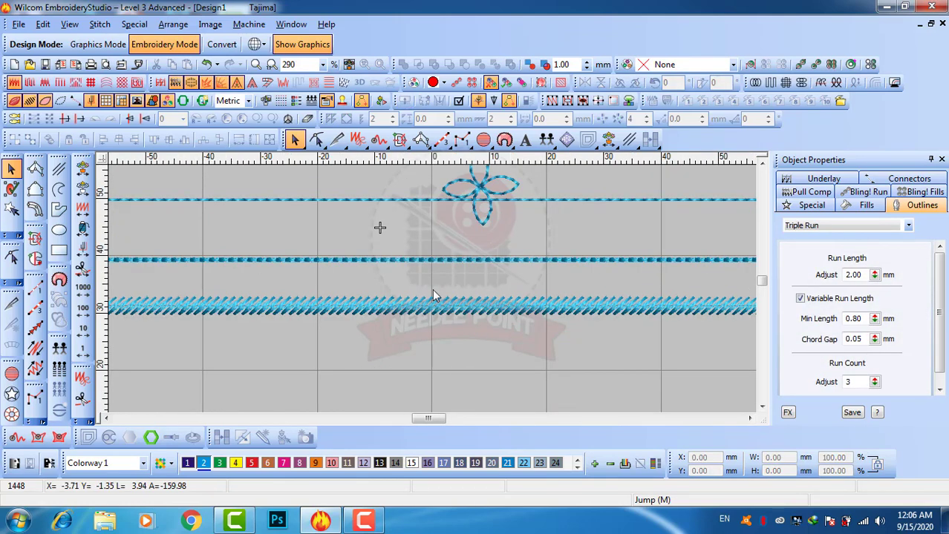
scroll(433, 290, "down", 1)
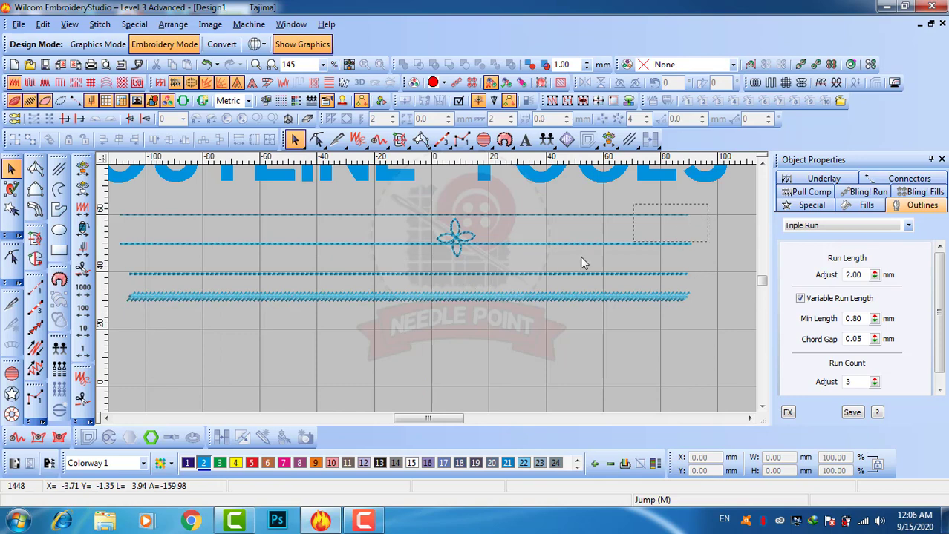
left_click_drag(162, 331, 259, 312)
left_click(308, 313)
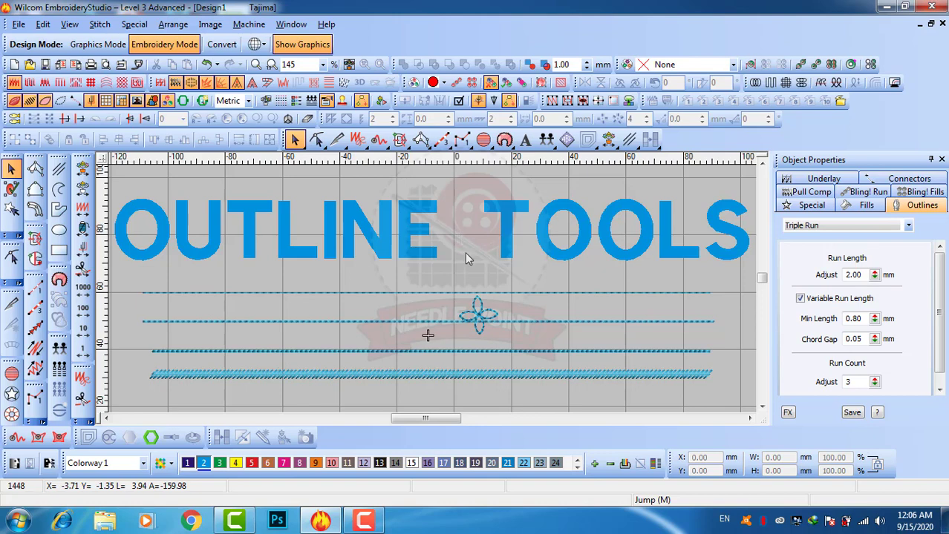
left_click(894, 522)
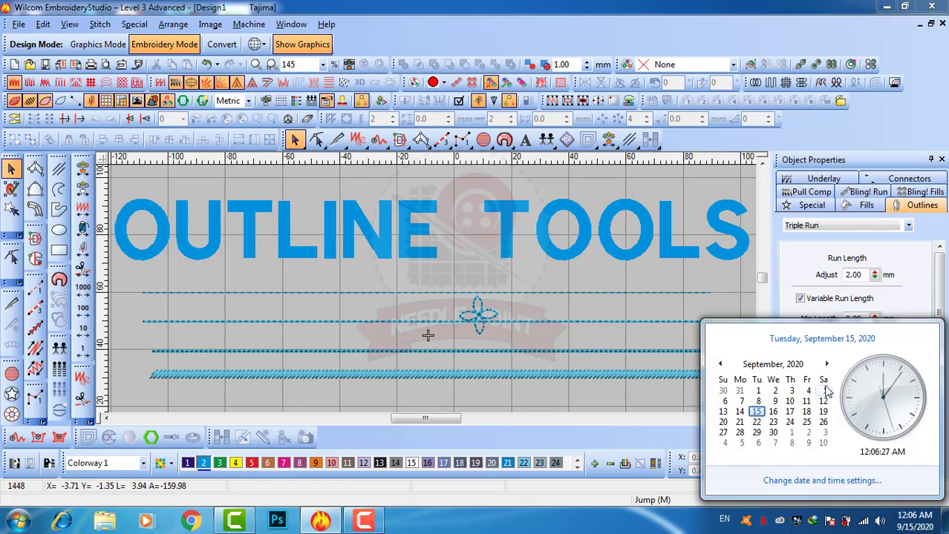
left_click(826, 364)
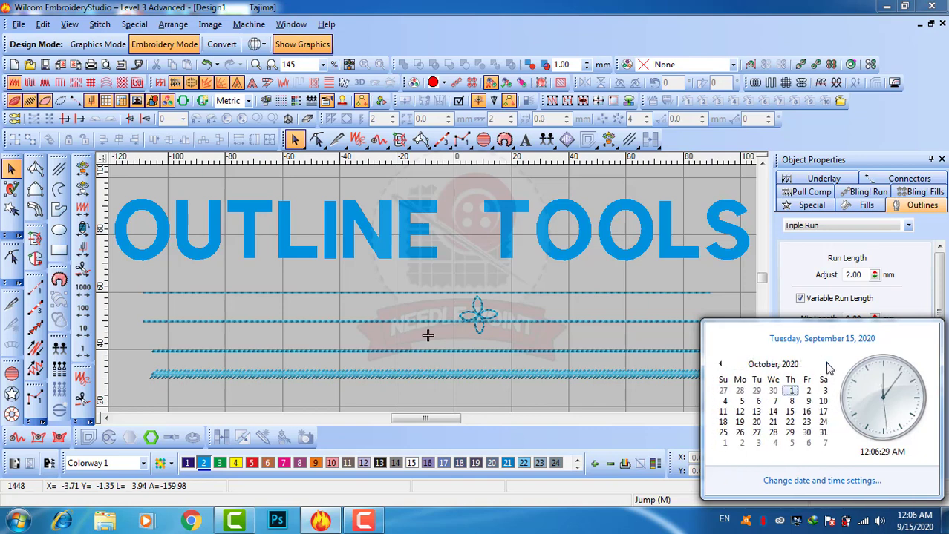
left_click(564, 286)
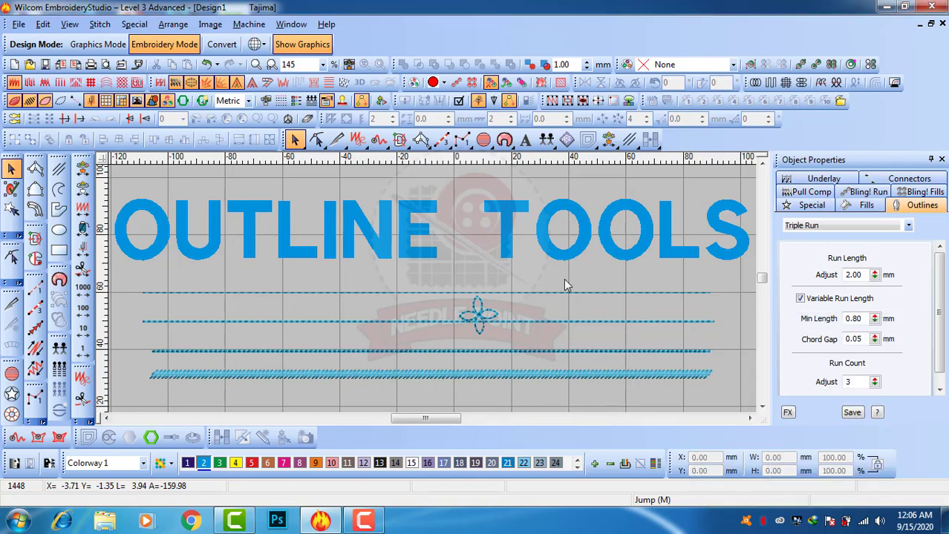
Nudge the single run line below the OUTLINE TOOLS lettering up to about Y 60.9 mm and deselect it.
left_click(599, 294)
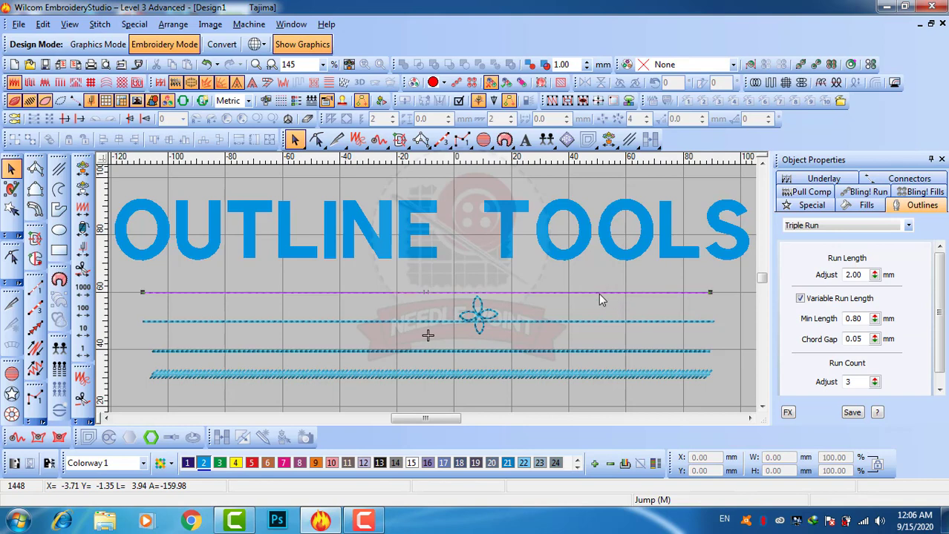
key("Up")
key("Up")
key("Up")
key("Up")
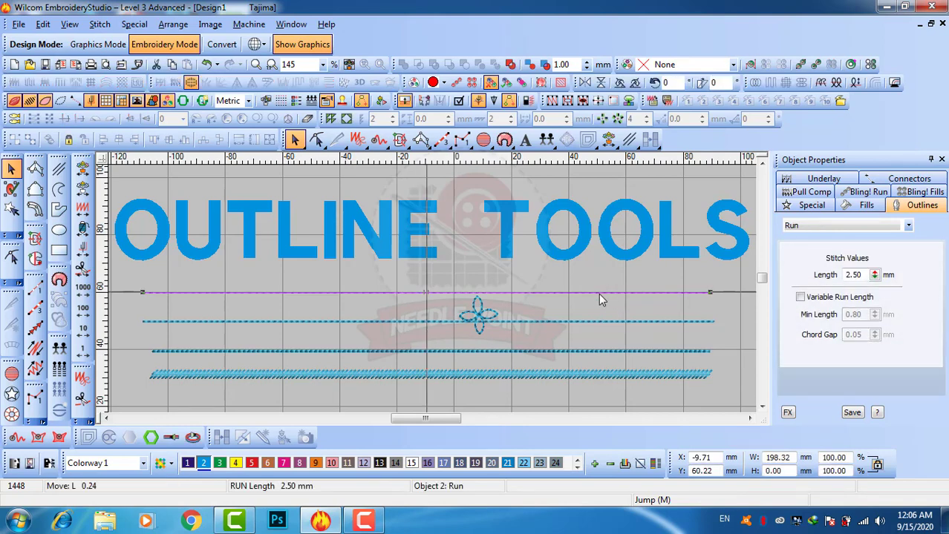
left_click(480, 264)
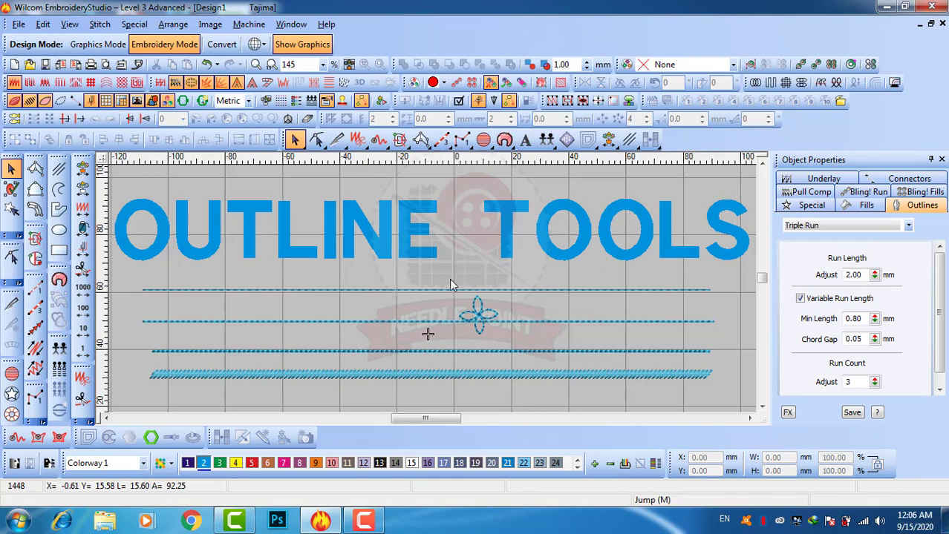
Select the small four-petal flower to view its outline properties and clear the selection.
left_click_drag(450, 281, 506, 339)
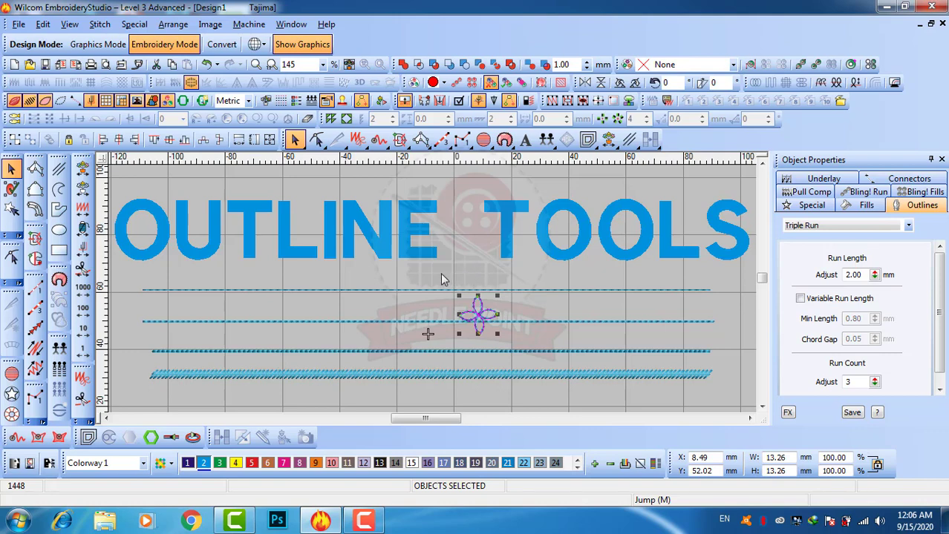
left_click_drag(442, 279, 514, 347)
left_click(473, 367)
left_click_drag(443, 290, 522, 354)
left_click(448, 273)
left_click(518, 344)
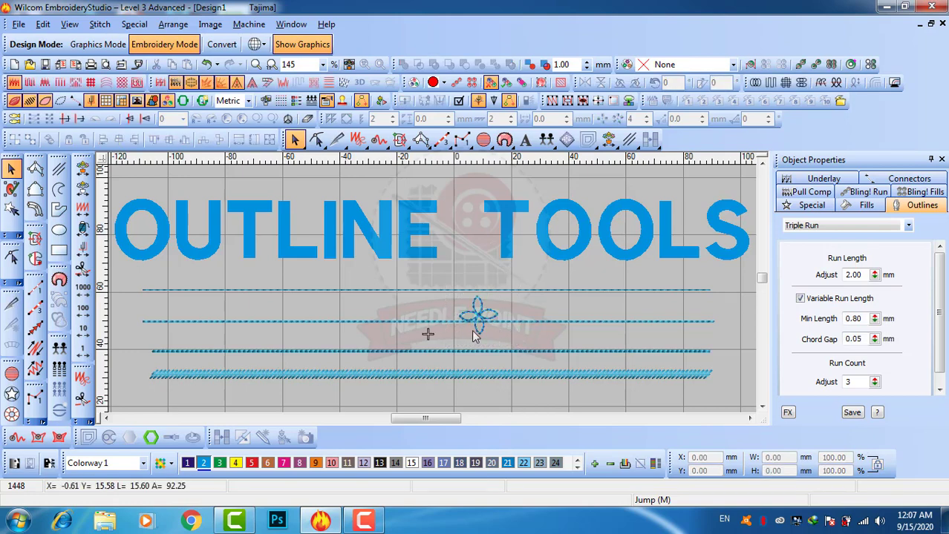
Check the outline properties of the long triple run line and the single run line, leaving both deselected.
left_click(389, 323)
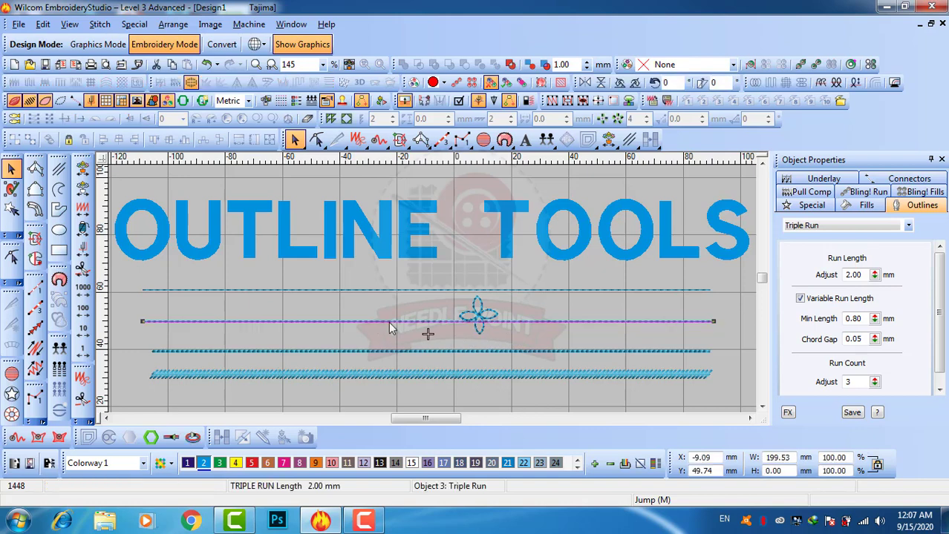
left_click(438, 290)
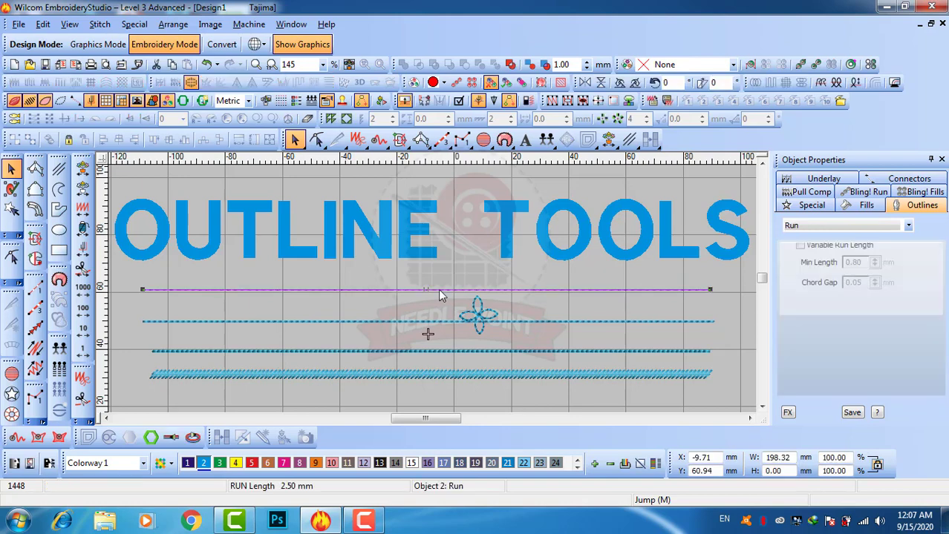
left_click(443, 277)
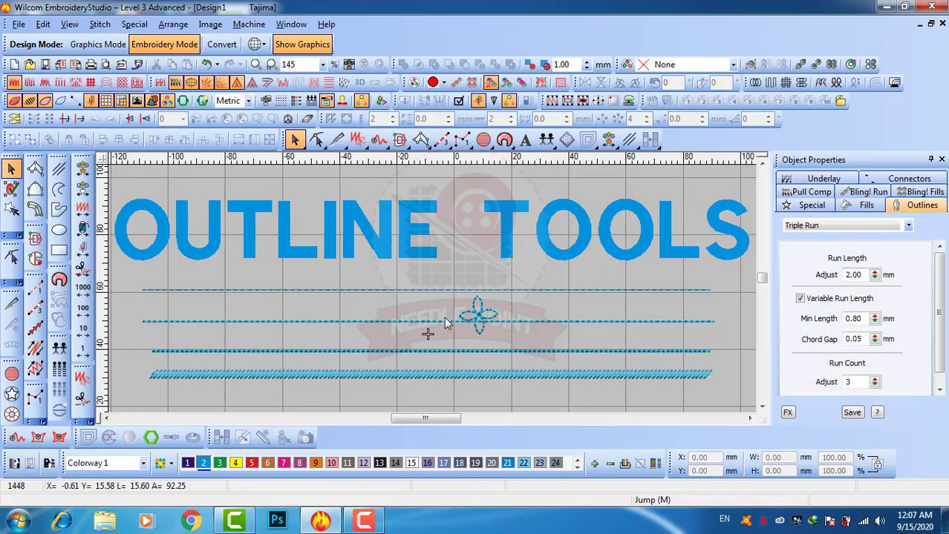
Reselect the whole flower motif to examine its petals beside the triple run line, and deselect it.
left_click_drag(436, 275, 523, 349)
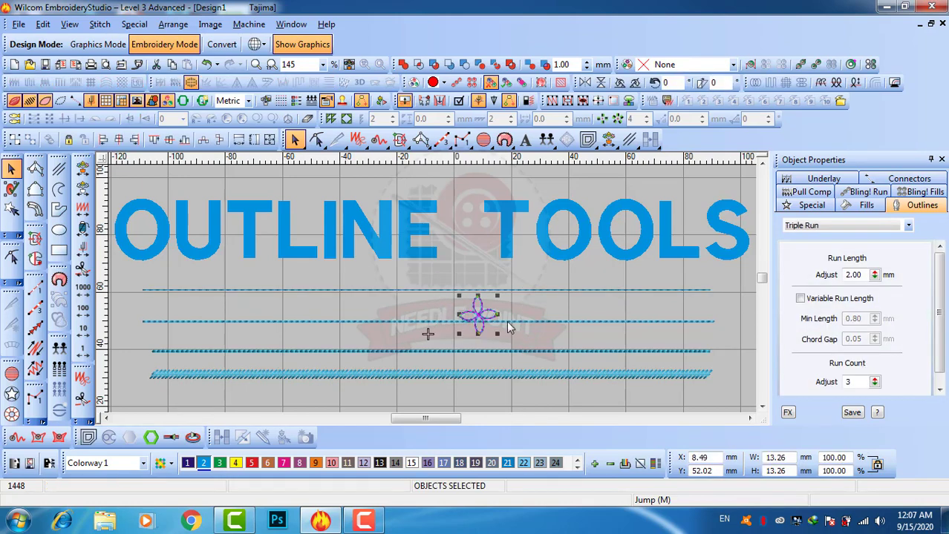
left_click(469, 295)
left_click(498, 315)
left_click(451, 313)
left_click(461, 315)
left_click(448, 274)
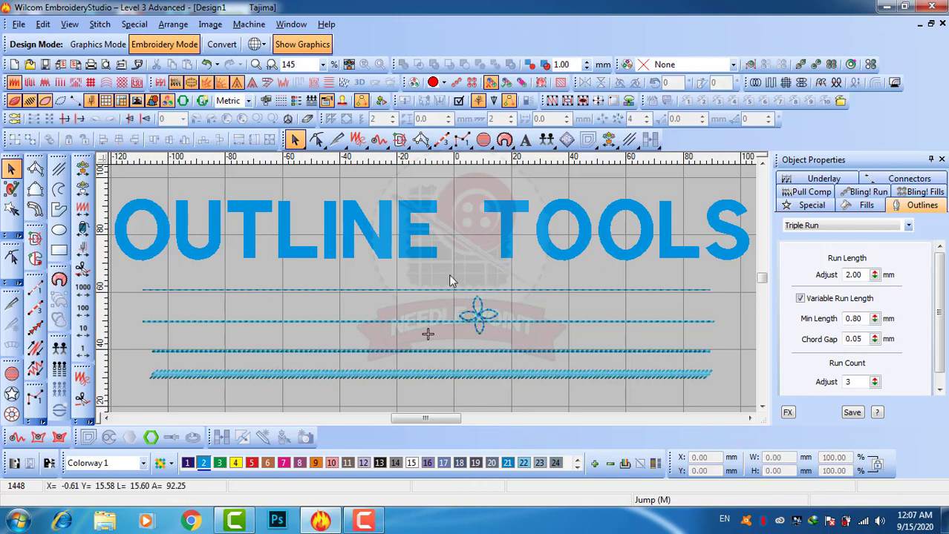